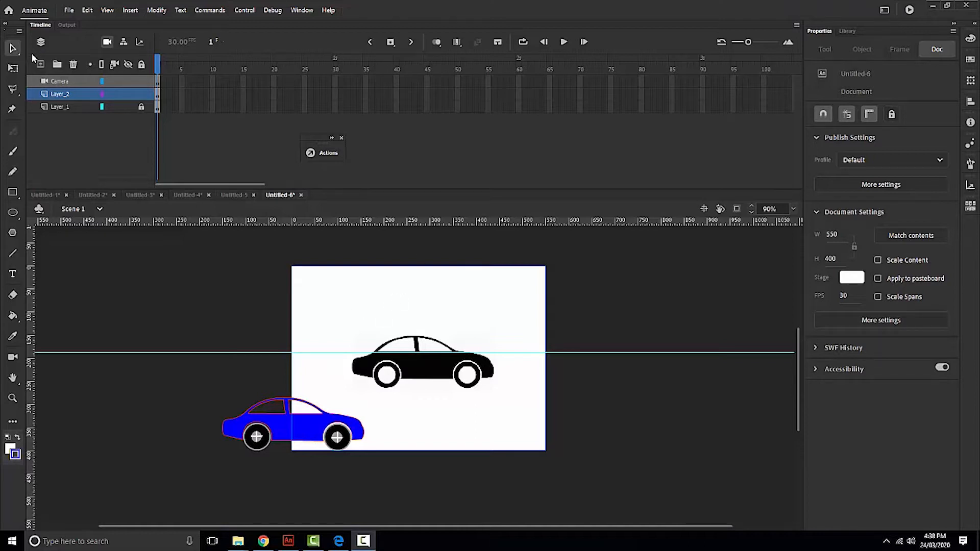
- Create a new 550 × 400 document at 30 fps with the ActionScript 3.0 platform
{"action": "left_click", "coordinate": [69, 11]}
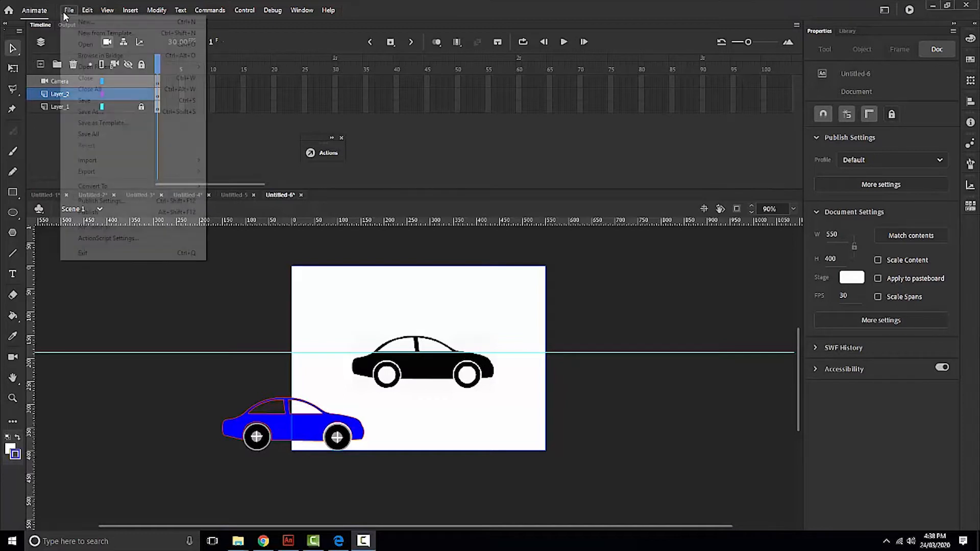
{"action": "left_click", "coordinate": [69, 24]}
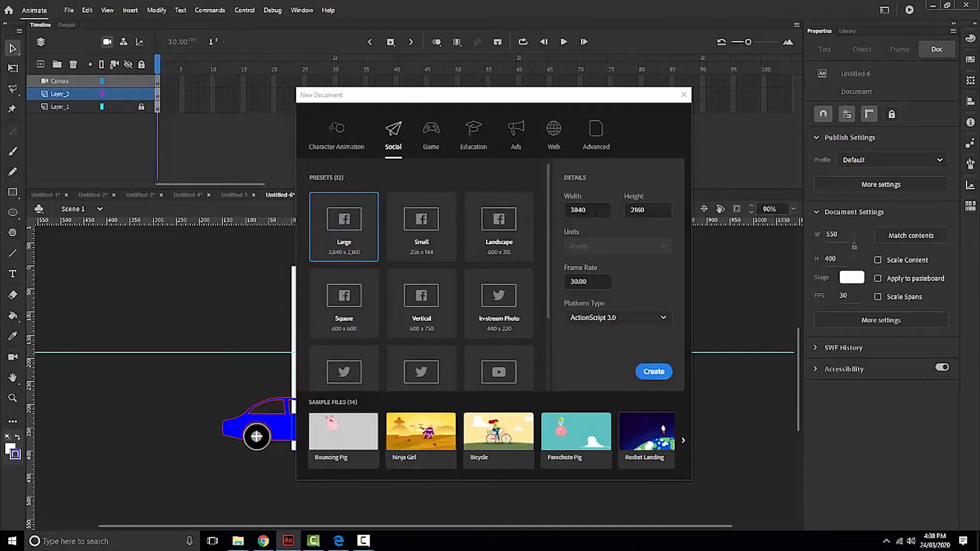
{"action": "left_click", "coordinate": [592, 210]}
{"action": "type", "text": "550"}
{"action": "key", "text": "Tab"}
{"action": "type", "text": "400"}
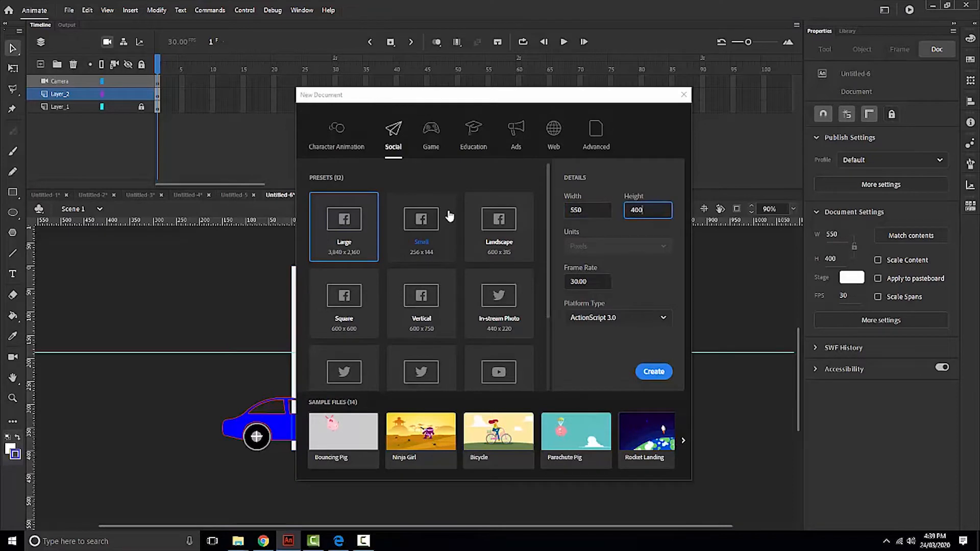
{"action": "left_click", "coordinate": [656, 372]}
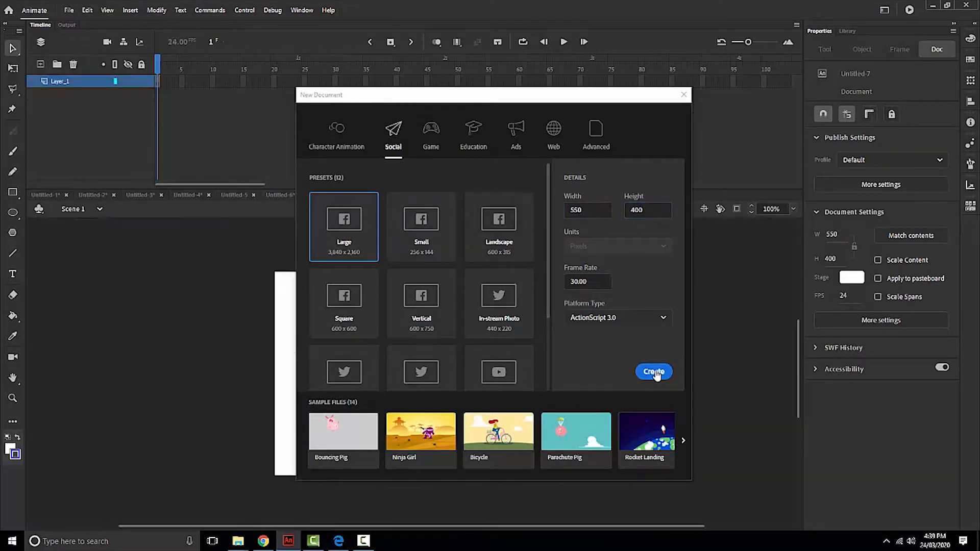
- Draw a rectangle about 145 × 81 px near the stage's upper-left corner as the truck's cargo box
{"action": "left_click_drag", "start_coordinate": [488, 389], "coordinate": [499, 384]}
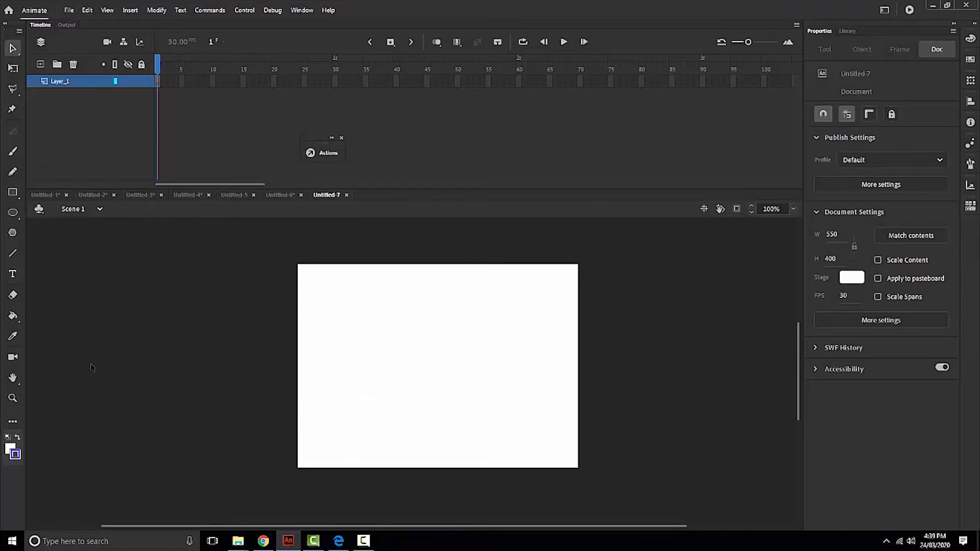
{"action": "left_click", "coordinate": [13, 193]}
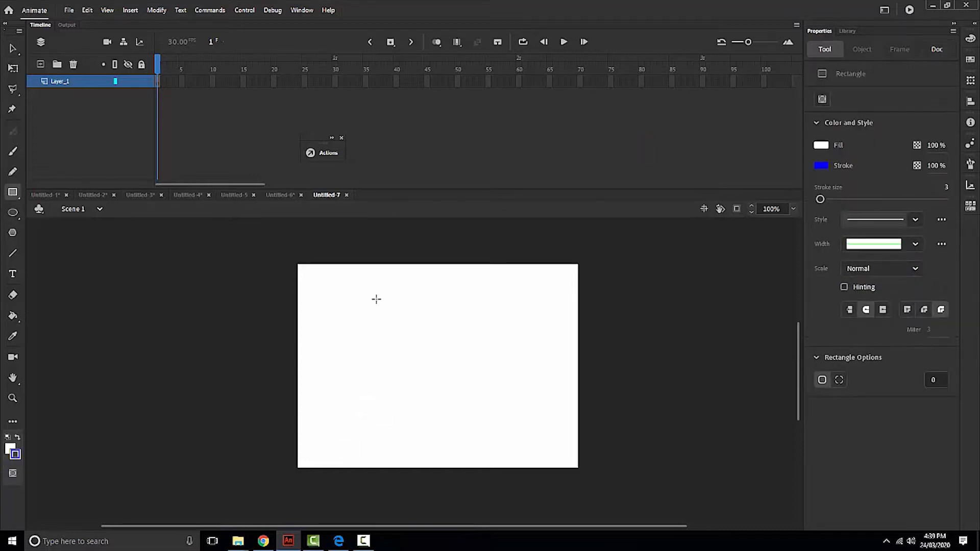
{"action": "left_click_drag", "start_coordinate": [302, 273], "coordinate": [377, 316]}
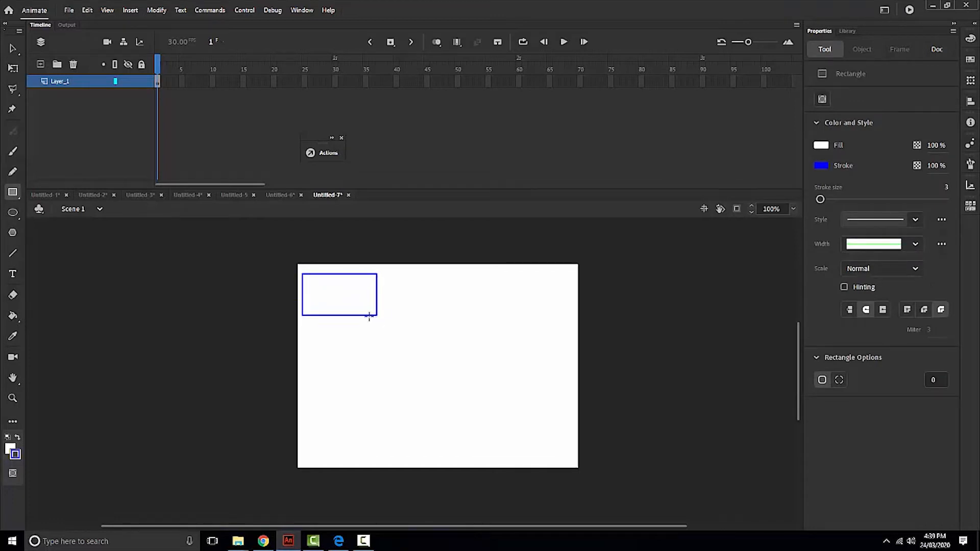
- Fill the rectangle with dark navy blue, keeping its blue outline
{"action": "key", "text": "v"}
{"action": "double_click", "coordinate": [357, 303]}
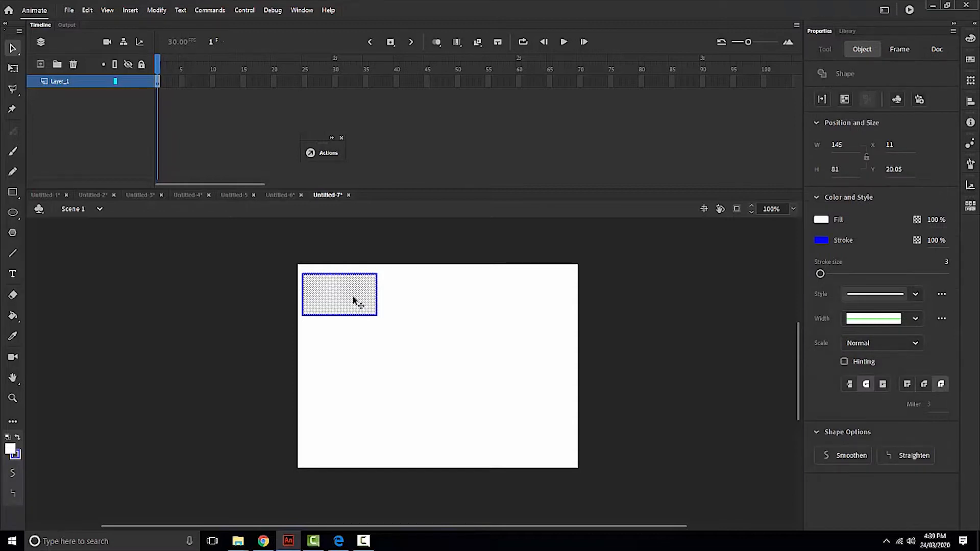
{"action": "left_click", "coordinate": [10, 451]}
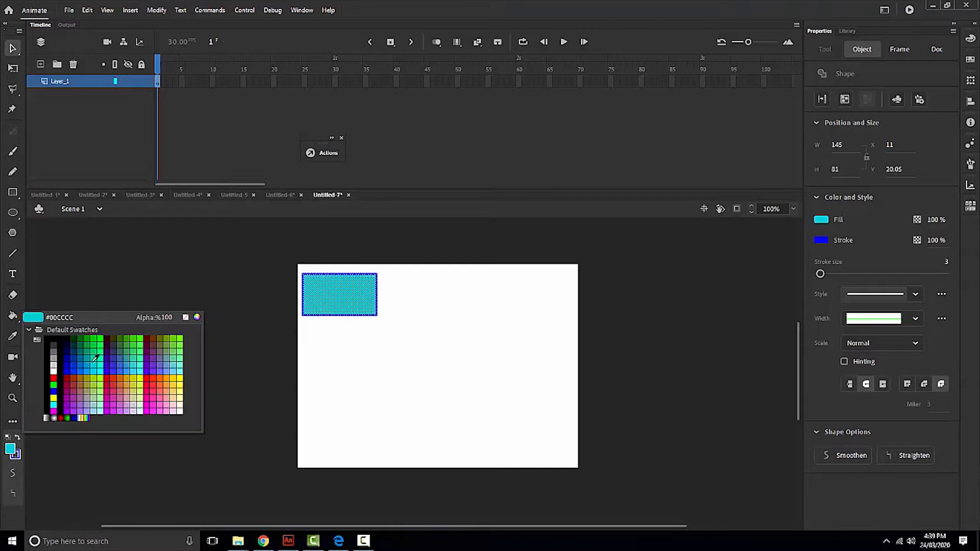
{"action": "left_click", "coordinate": [69, 348]}
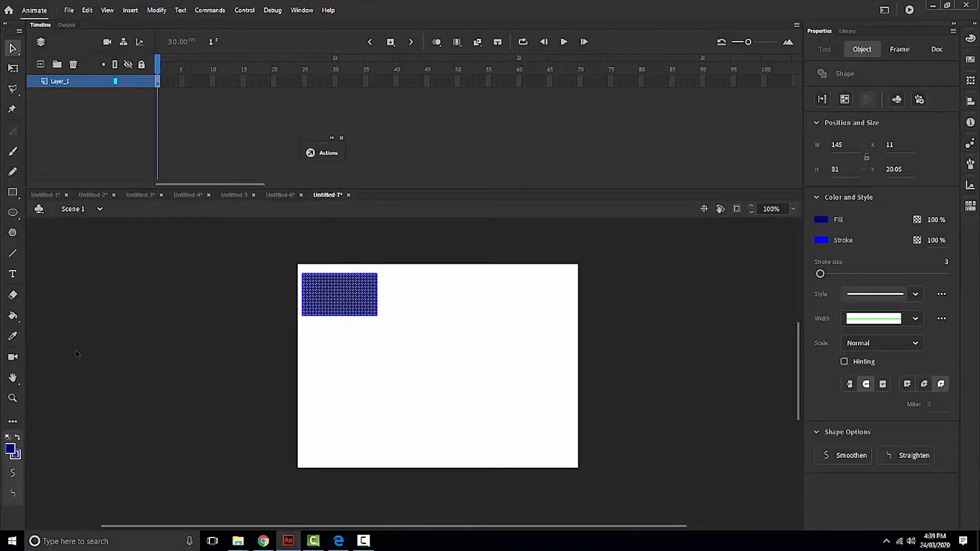
{"action": "left_click", "coordinate": [339, 352]}
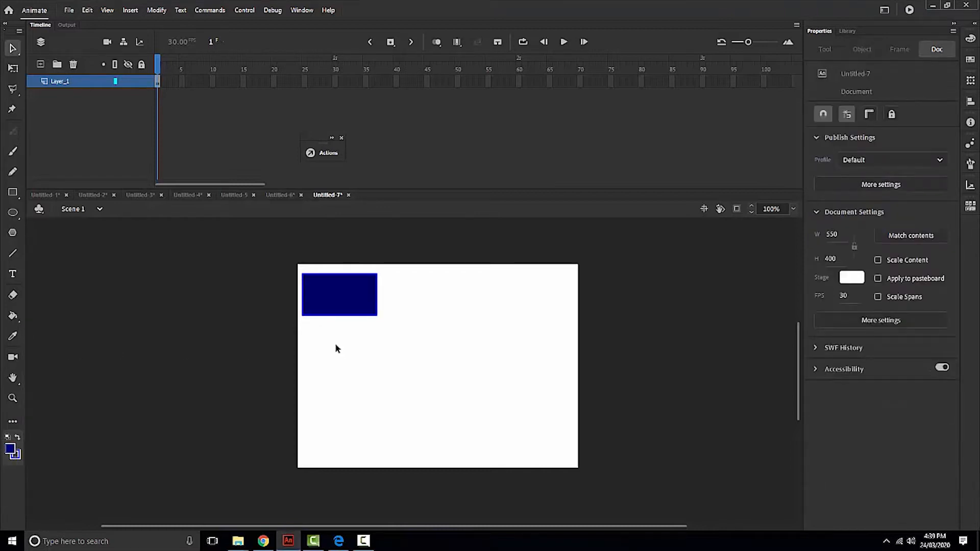
- Duplicate the filled rectangle with its outline and place the copy beside the original, on its right at the same height
{"action": "key", "text": "z"}
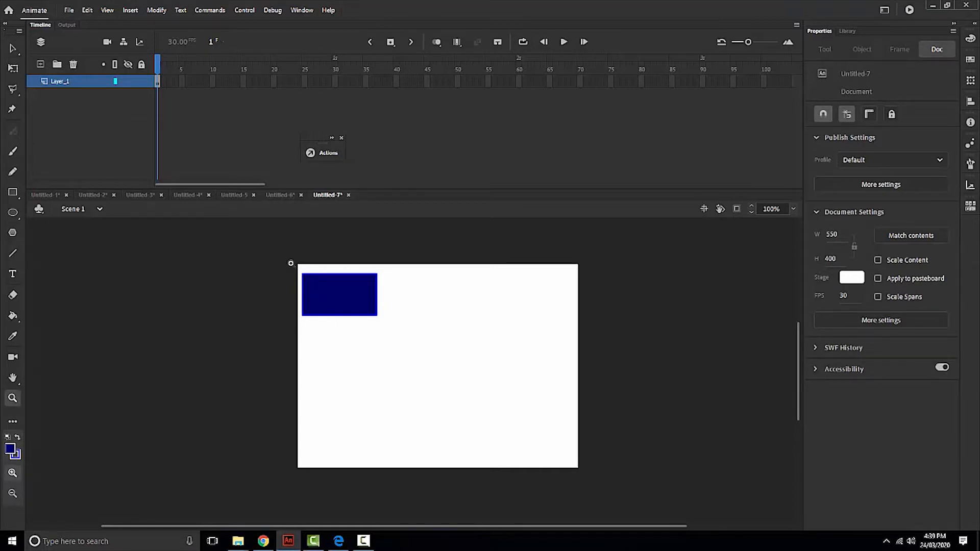
{"action": "left_click_drag", "start_coordinate": [290, 262], "coordinate": [430, 342]}
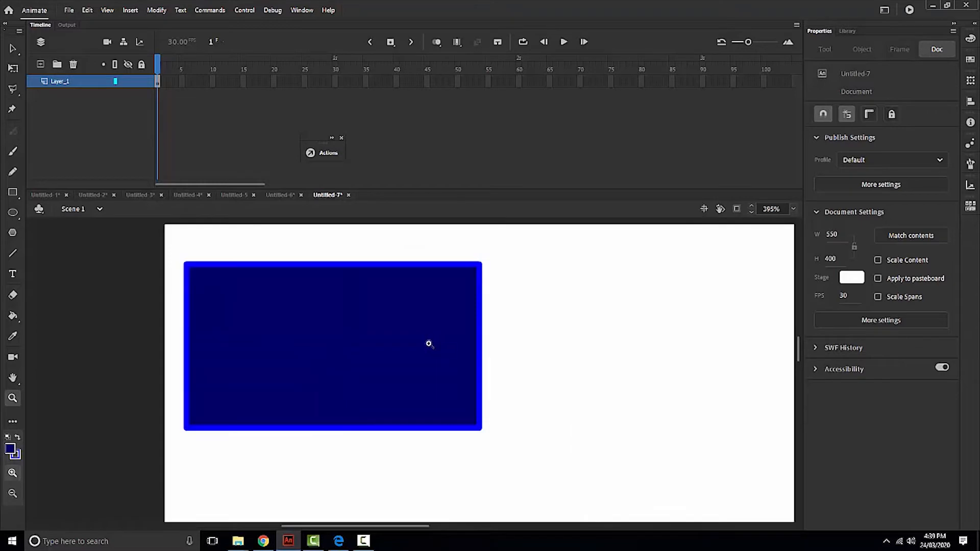
{"action": "key", "text": "v"}
{"action": "double_click", "coordinate": [390, 388]}
{"action": "left_click_drag", "start_coordinate": [360, 351], "coordinate": [475, 365]}
- Scale the copied rectangle down to about 42 × 37 px and place it just right of the cargo box, level with its lower edge
{"action": "key", "text": "space"}
{"action": "key", "text": "q"}
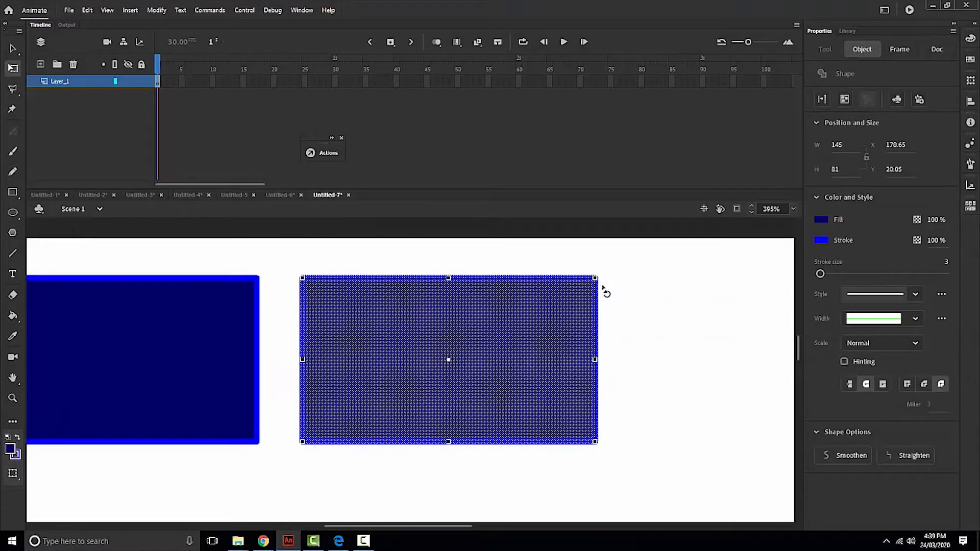
{"action": "left_click_drag", "start_coordinate": [597, 277], "coordinate": [490, 328]}
{"action": "left_click_drag", "start_coordinate": [465, 393], "coordinate": [329, 431]}
{"action": "left_click", "coordinate": [300, 337]}
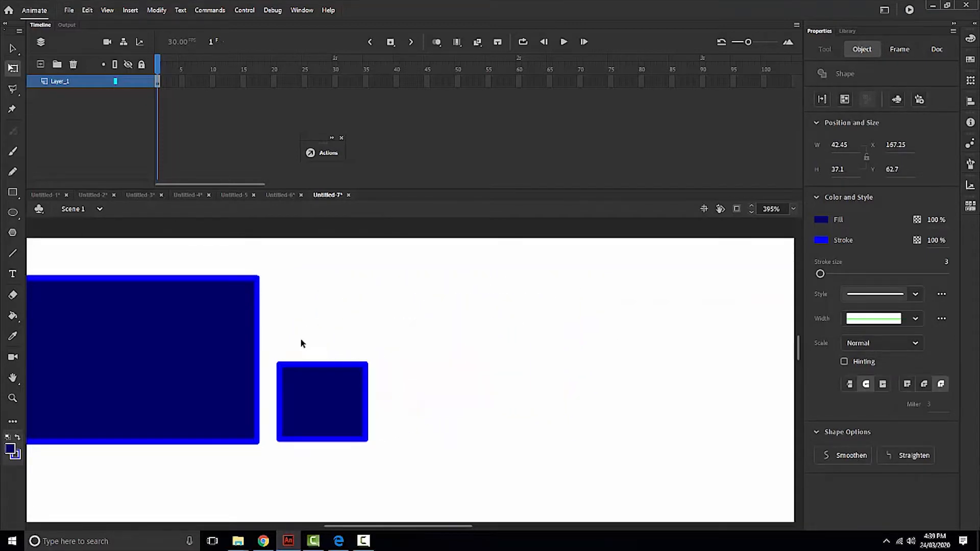
- Pull the small rectangle's upper-left corner upward to form a slanted cab roof and nudge the whole cab slightly up
{"action": "key", "text": "v"}
{"action": "left_click_drag", "start_coordinate": [276, 364], "coordinate": [279, 335]}
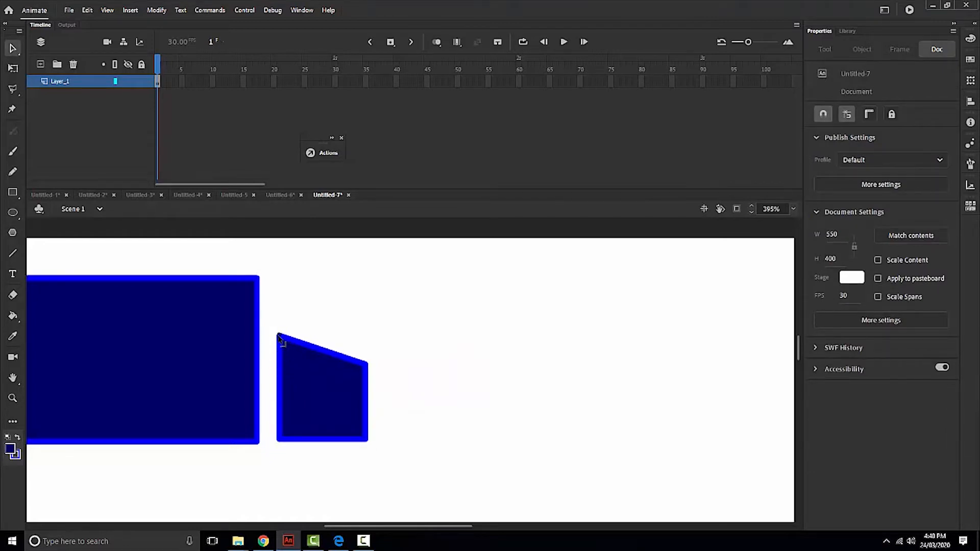
{"action": "left_click_drag", "start_coordinate": [346, 400], "coordinate": [422, 328]}
{"action": "double_click", "coordinate": [411, 337]}
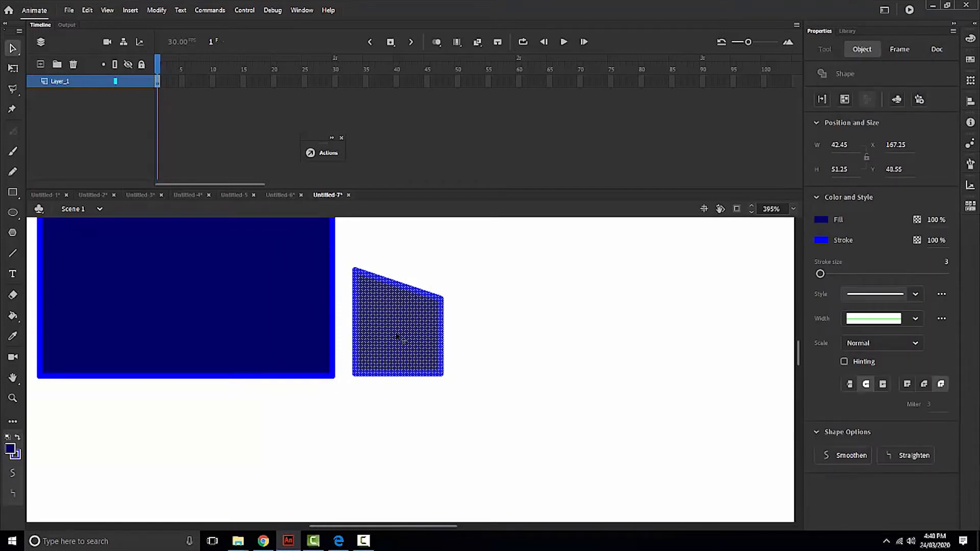
{"action": "left_click_drag", "start_coordinate": [402, 337], "coordinate": [401, 338]}
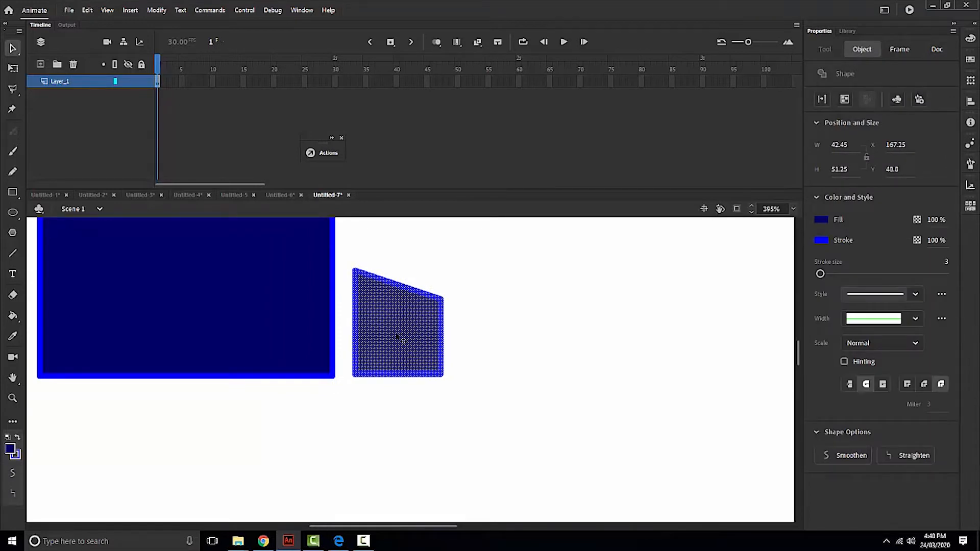
{"action": "left_click", "coordinate": [366, 429]}
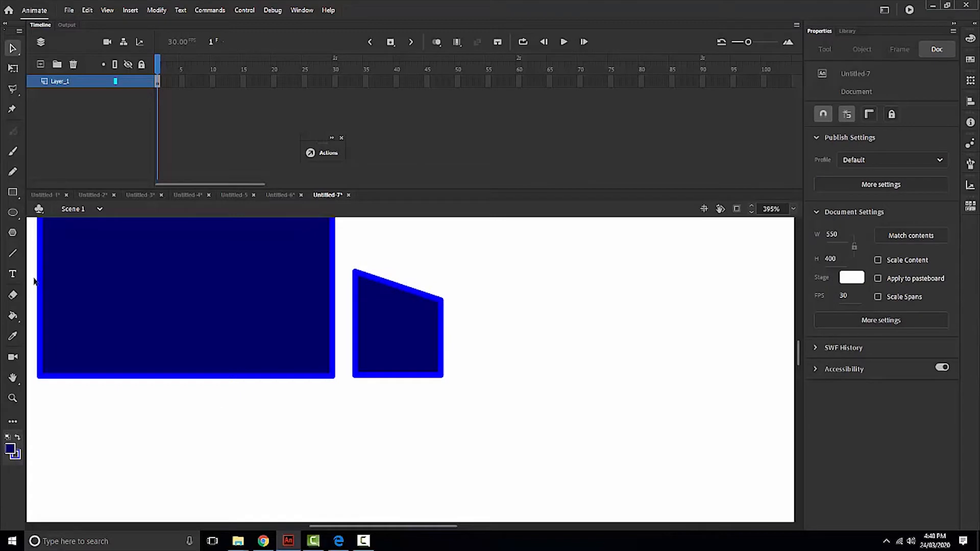
- Draw a short line joining the cargo box's lower-right corner to the cab's lower-left corner
{"action": "left_click", "coordinate": [14, 255]}
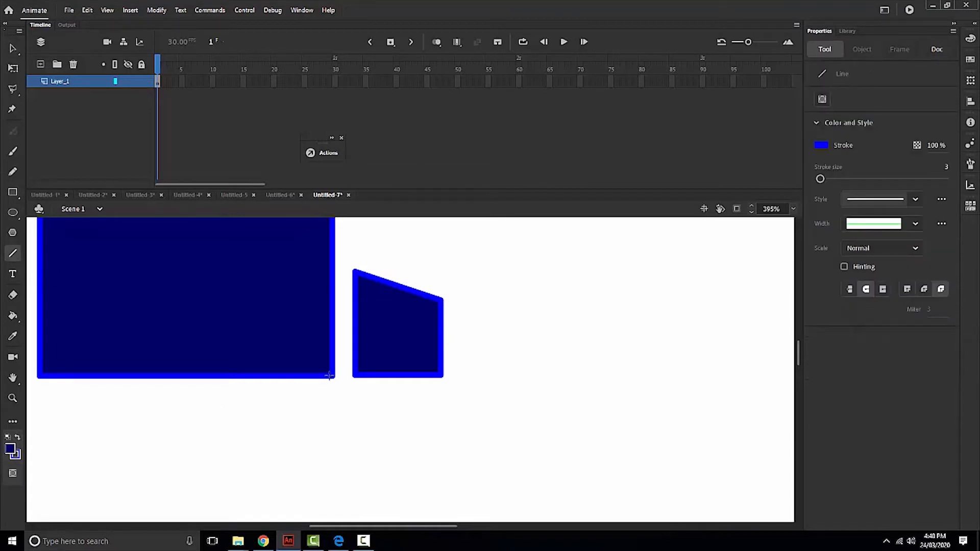
{"action": "left_click_drag", "start_coordinate": [329, 375], "coordinate": [352, 378]}
{"action": "key", "text": "space"}
{"action": "left_click_drag", "start_coordinate": [280, 416], "coordinate": [339, 428]}
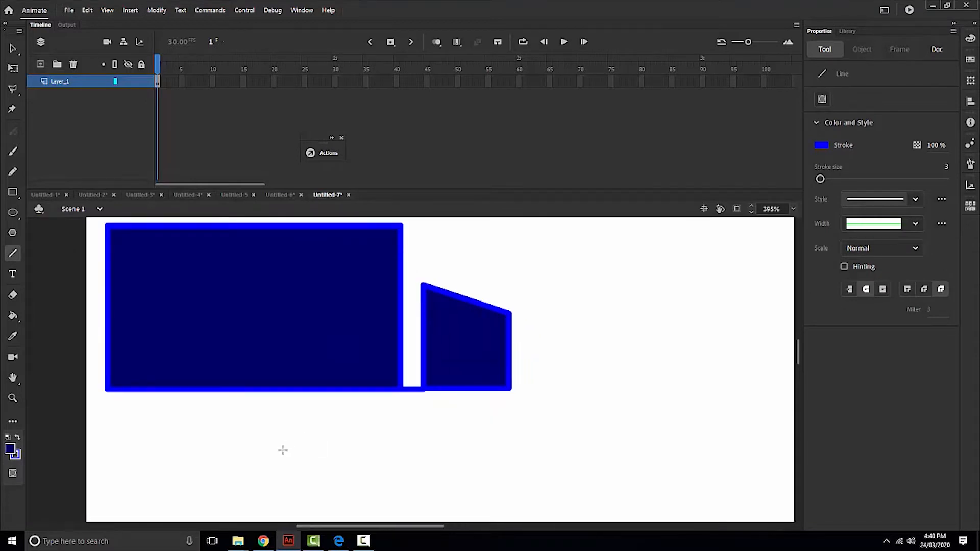
{"action": "key", "text": "v"}
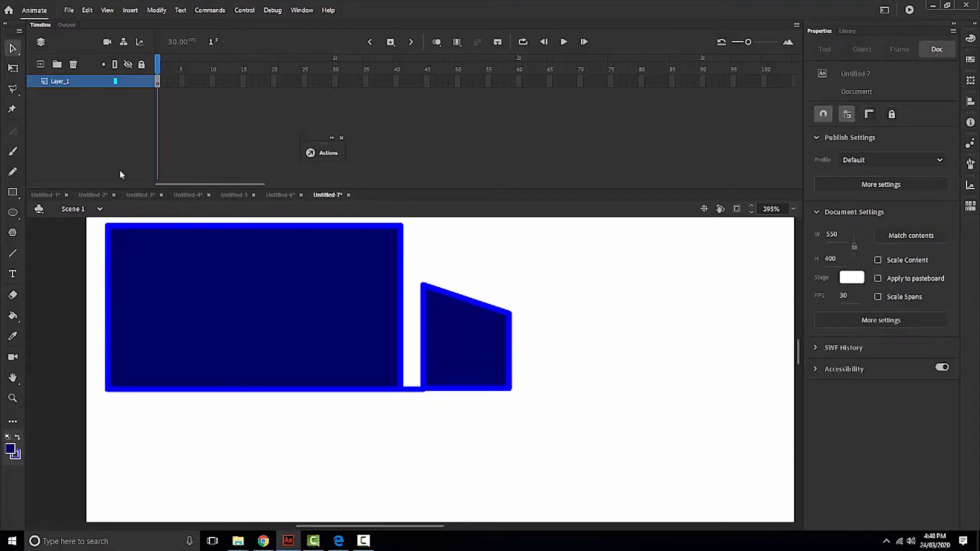
- Add a new layer and draw a circular wheel about 33 px across over the rear part of the cargo box's lower edge
{"action": "left_click", "coordinate": [40, 64]}
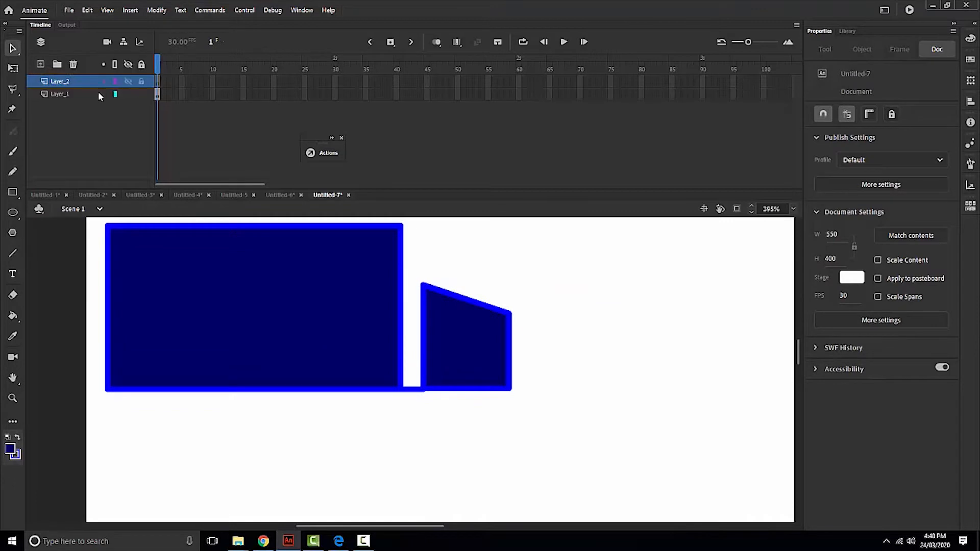
{"action": "left_click", "coordinate": [12, 220]}
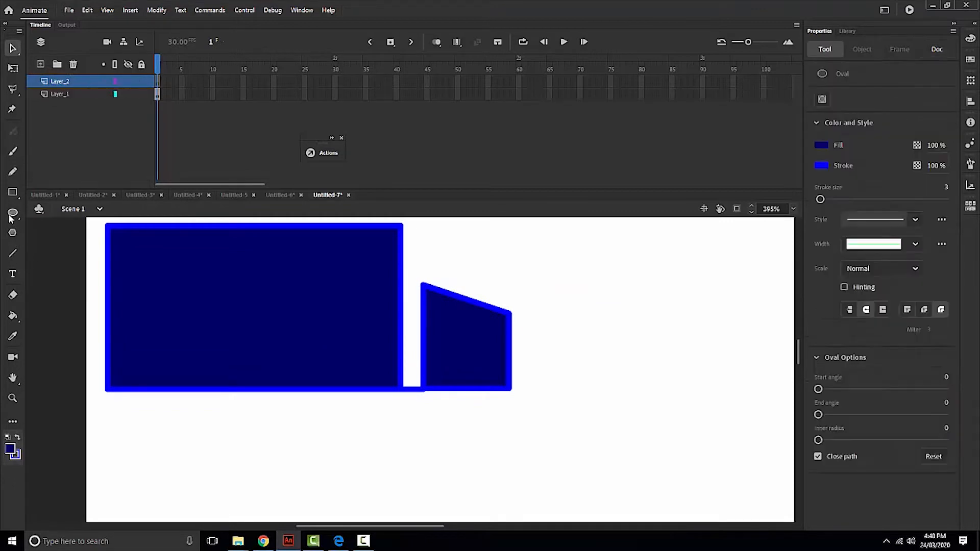
{"action": "scroll", "coordinate": [214, 274], "scroll_direction": "down", "scroll_amount": 2}
{"action": "scroll", "coordinate": [214, 274], "scroll_direction": "left", "scroll_amount": 2}
{"action": "left_click_drag", "start_coordinate": [203, 321], "coordinate": [272, 382]}
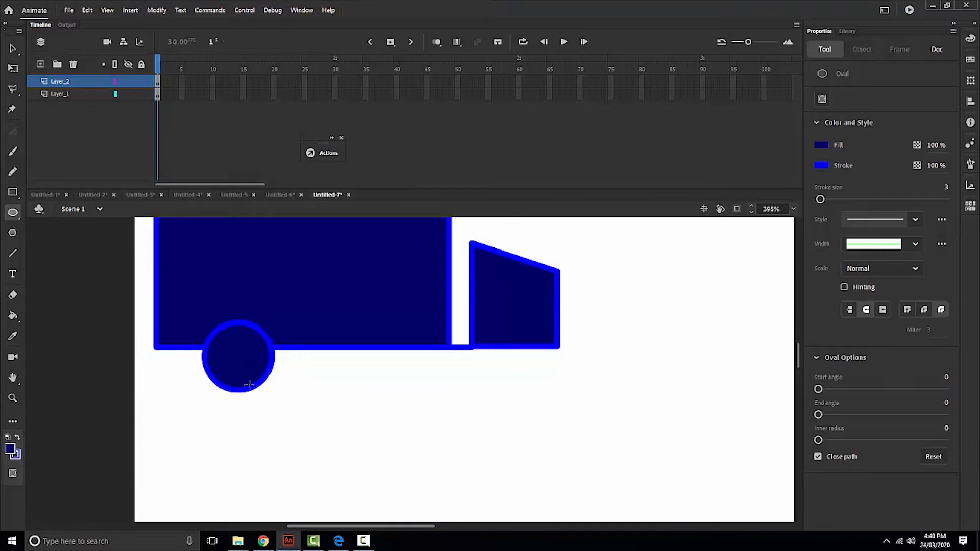
{"action": "key", "text": "v"}
{"action": "double_click", "coordinate": [244, 378]}
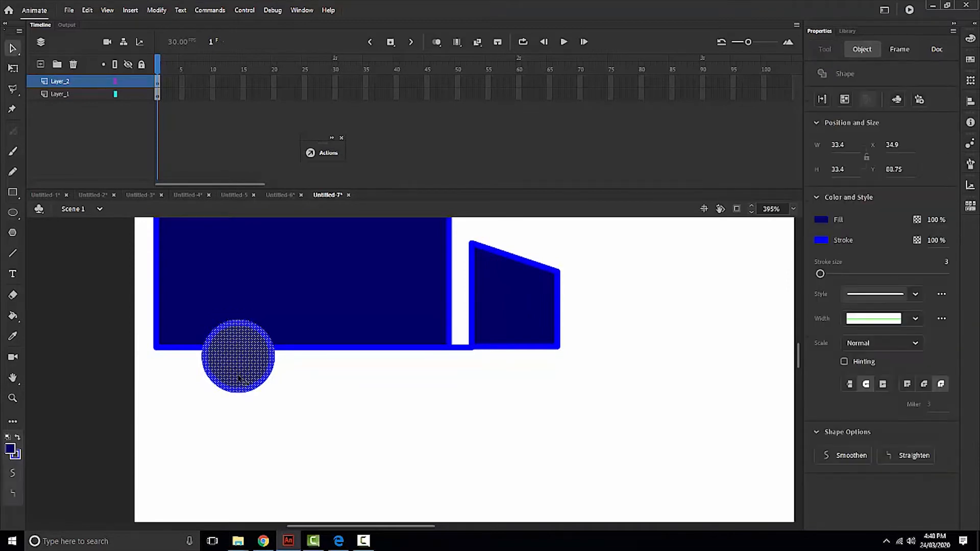
{"action": "left_click", "coordinate": [133, 389]}
- Draw one vertical and one horizontal line across the wheel as spokes
{"action": "left_click", "coordinate": [13, 253]}
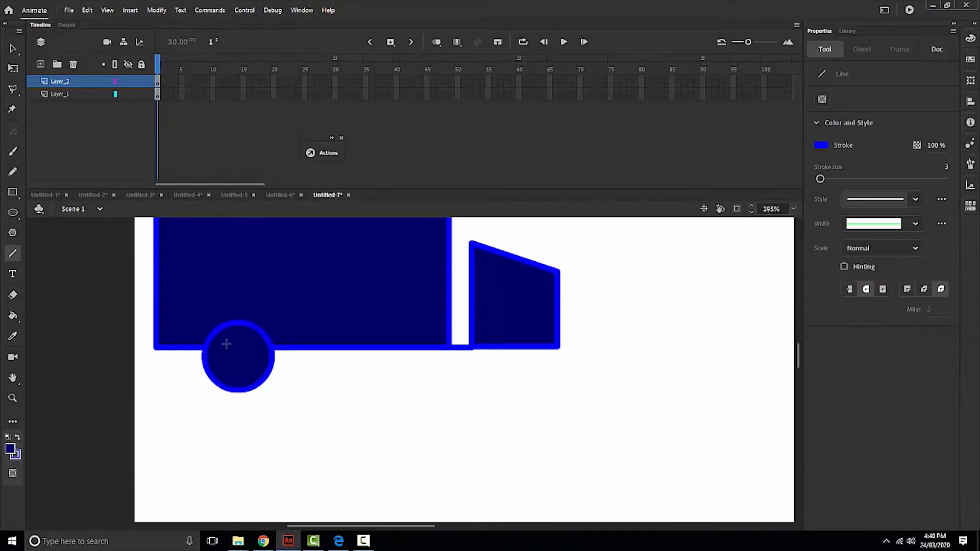
{"action": "left_click_drag", "start_coordinate": [237, 323], "coordinate": [238, 391]}
{"action": "left_click_drag", "start_coordinate": [204, 360], "coordinate": [271, 361]}
- Undo the horizontal spoke and redraw it through the wheel's centre
{"action": "key", "text": "z"}
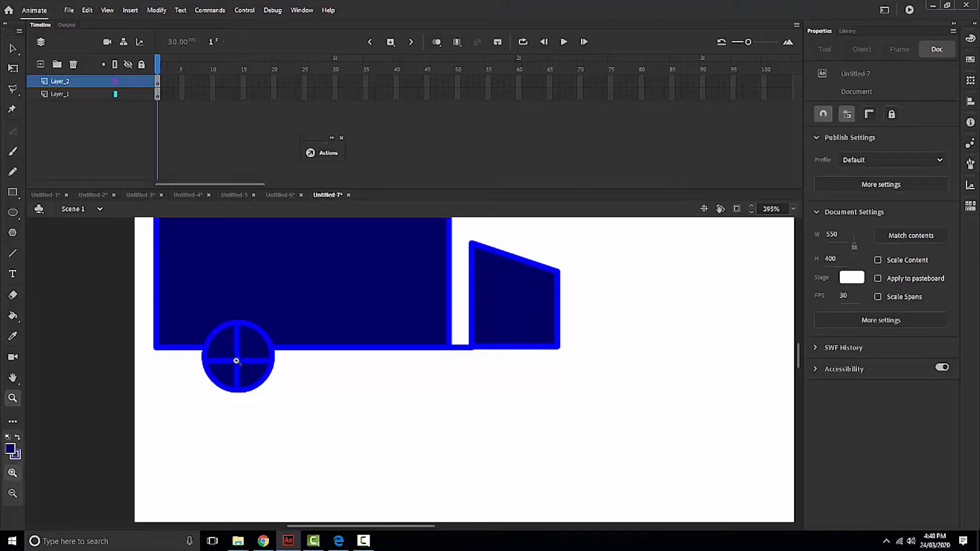
{"action": "key", "text": "ctrl+z"}
{"action": "left_click", "coordinate": [13, 258]}
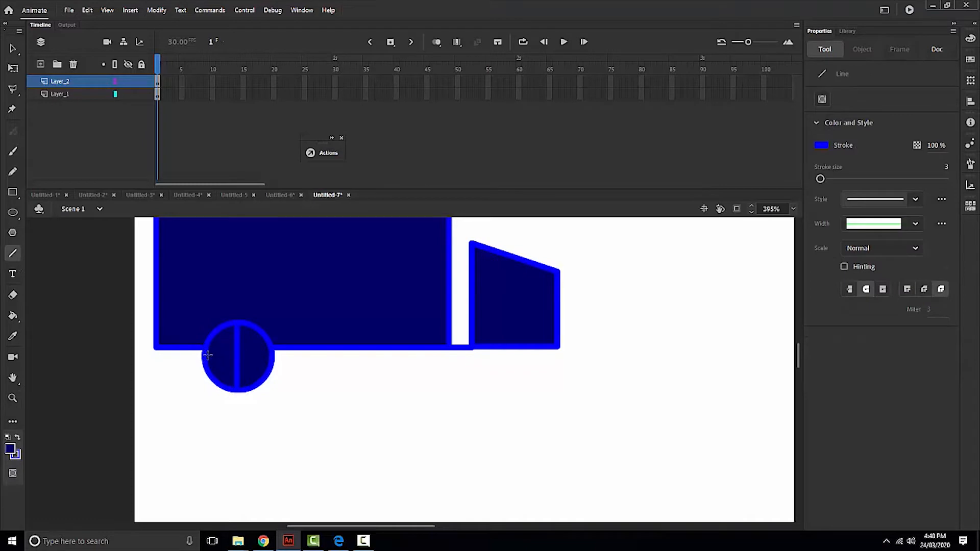
{"action": "left_click_drag", "start_coordinate": [205, 356], "coordinate": [270, 356]}
- Select all four wheel quarters with their outlines and move the wheel so its centre sits on the truck's lower edge
{"action": "key", "text": "v"}
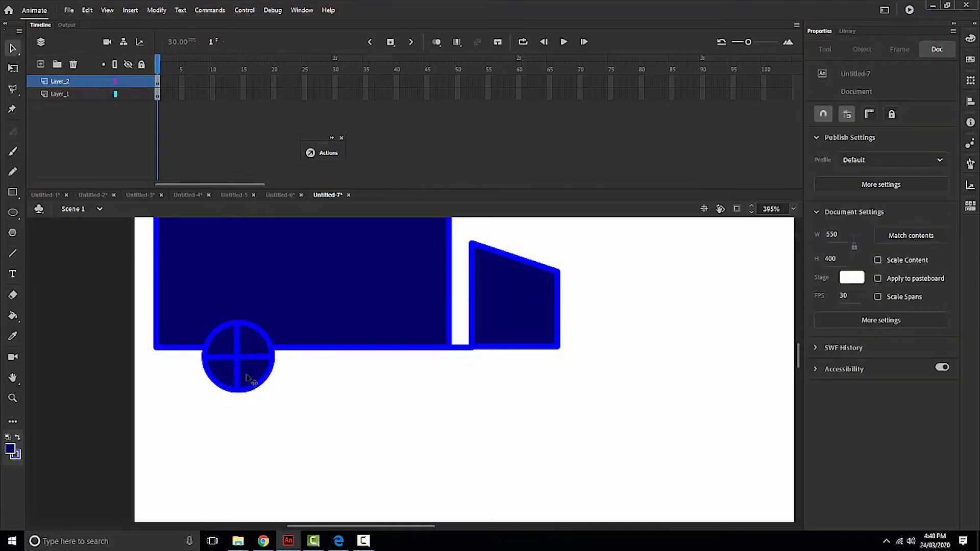
{"action": "left_click", "coordinate": [250, 377]}
{"action": "left_click", "coordinate": [222, 366], "text": "shift"}
{"action": "double_click", "coordinate": [223, 343], "text": "shift"}
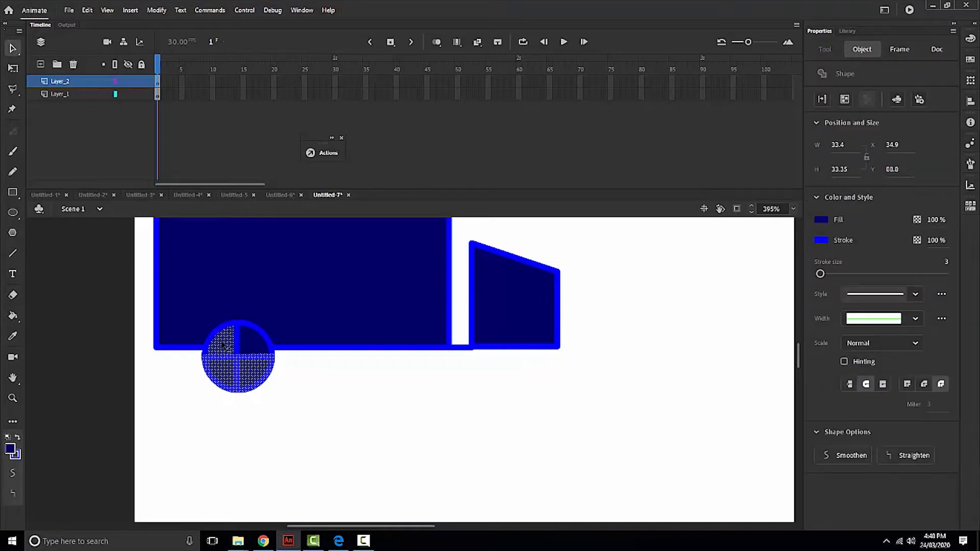
{"action": "double_click", "coordinate": [253, 345], "text": "shift"}
{"action": "mouse_move", "coordinate": [242, 356]}
{"action": "left_mouse_down"}
{"action": "mouse_move", "coordinate": [228, 348]}
{"action": "mouse_move", "coordinate": [280, 354]}
{"action": "mouse_move", "coordinate": [265, 351]}
{"action": "left_mouse_up"}
{"action": "key", "text": "ctrl+z"}
{"action": "left_click", "coordinate": [285, 406]}
- Fill the wheel's upper-left and lower-right quarters with a lighter blue
{"action": "left_click", "coordinate": [239, 367]}
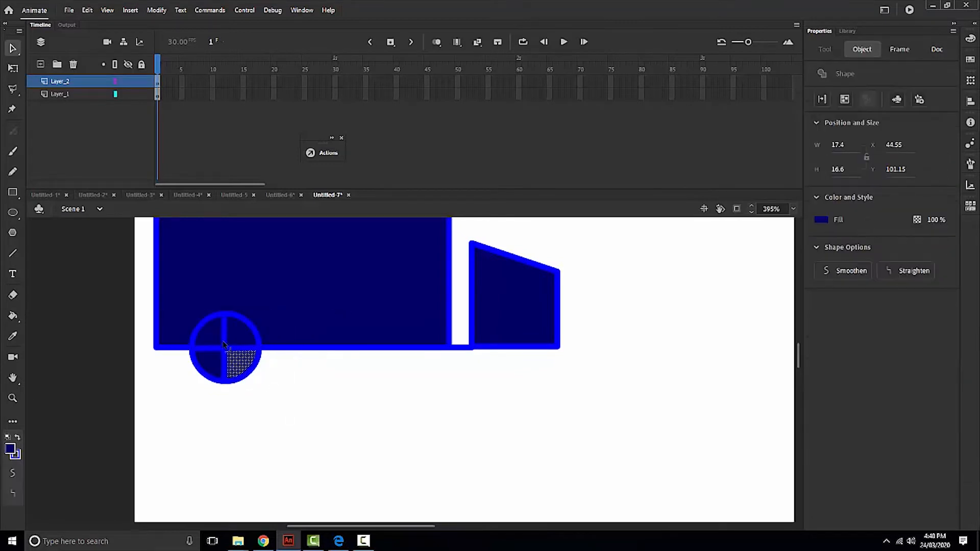
{"action": "left_click", "coordinate": [217, 337], "text": "shift"}
{"action": "left_click", "coordinate": [12, 447]}
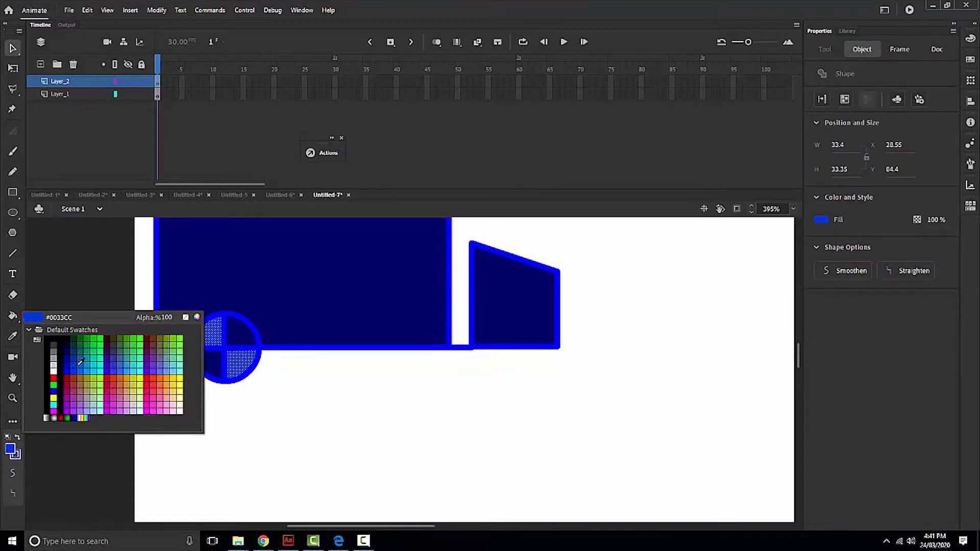
{"action": "left_click", "coordinate": [80, 362]}
{"action": "left_click", "coordinate": [188, 412]}
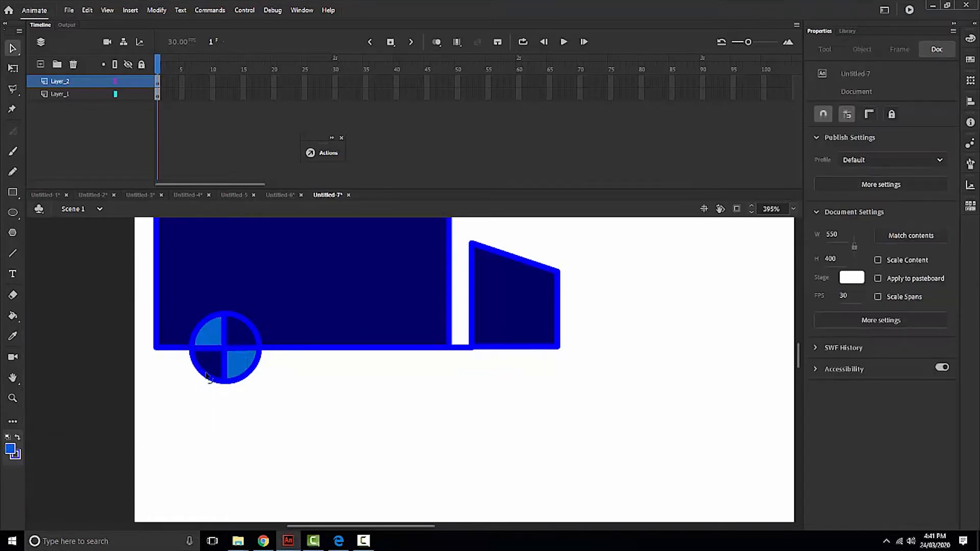
- Recolour the wheel's upper-left and lower-right quarters with a brighter light blue
{"action": "left_click", "coordinate": [239, 367]}
{"action": "left_click", "coordinate": [212, 335], "text": "shift"}
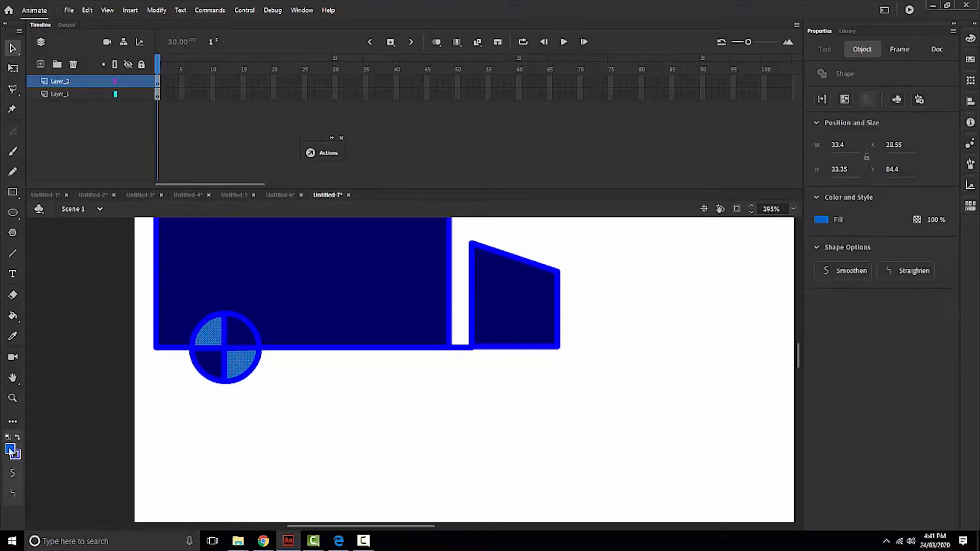
{"action": "left_click", "coordinate": [10, 449]}
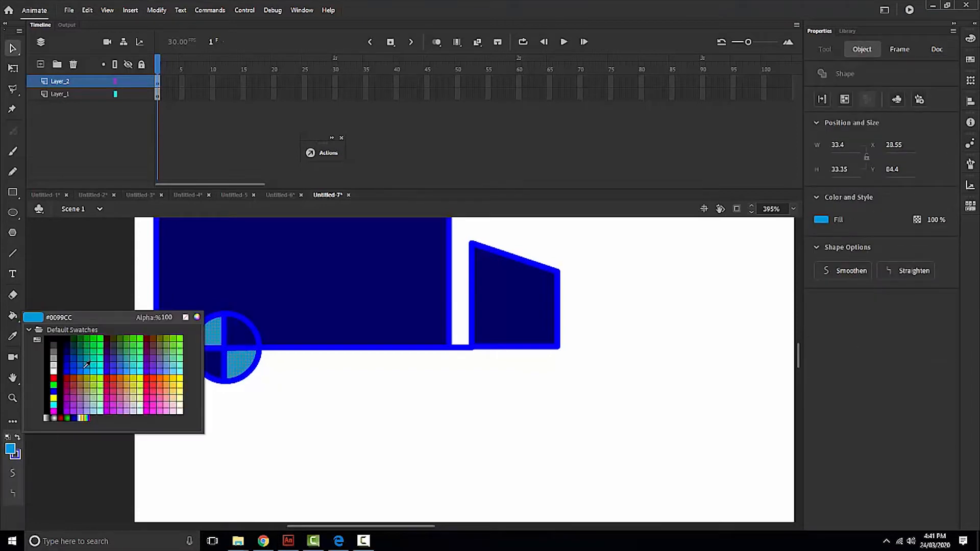
{"action": "left_click", "coordinate": [109, 375]}
{"action": "left_click", "coordinate": [273, 419]}
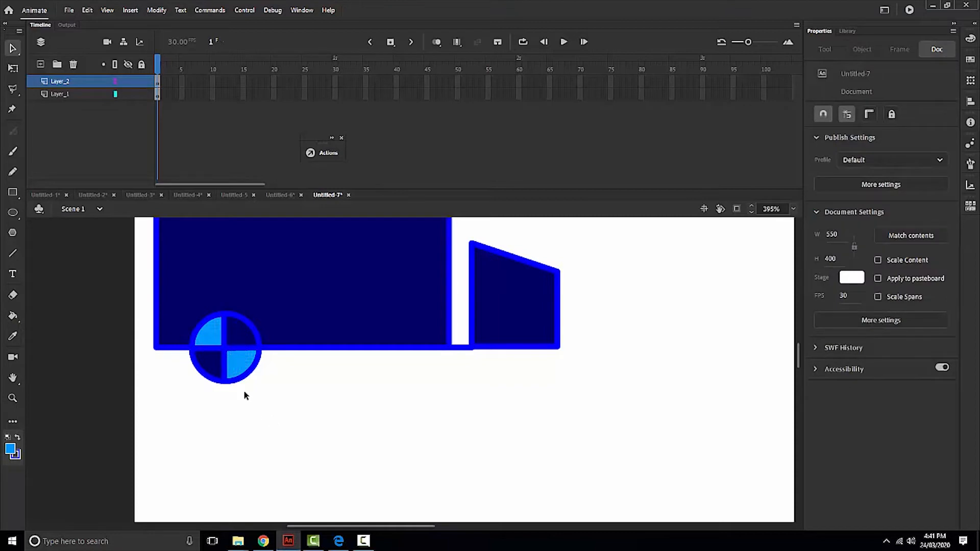
- Select the whole wheel and place copies on the truck's lower edge, one near the box's front end and one beneath the cab
{"action": "left_click", "coordinate": [217, 371]}
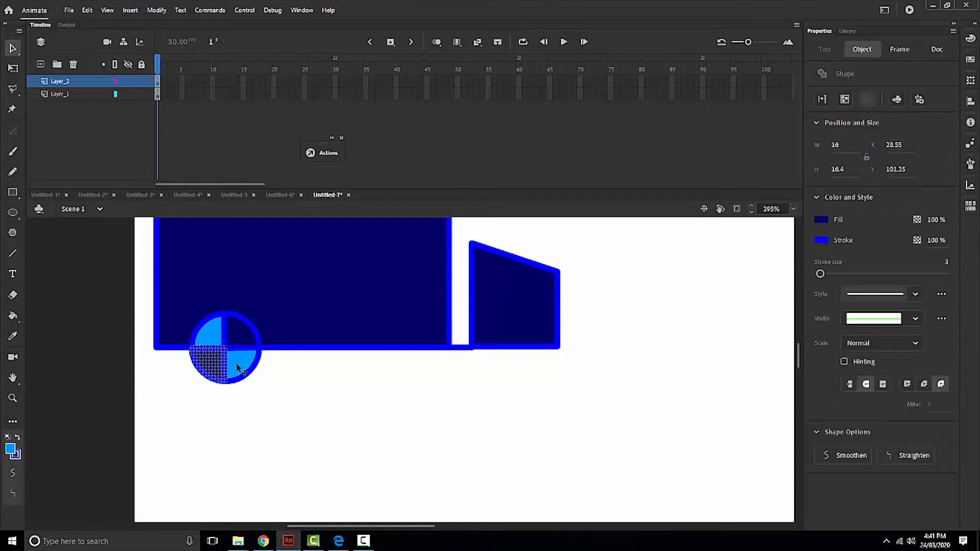
{"action": "double_click", "coordinate": [237, 363], "text": "shift"}
{"action": "double_click", "coordinate": [238, 334], "text": "shift"}
{"action": "double_click", "coordinate": [206, 333], "text": "shift"}
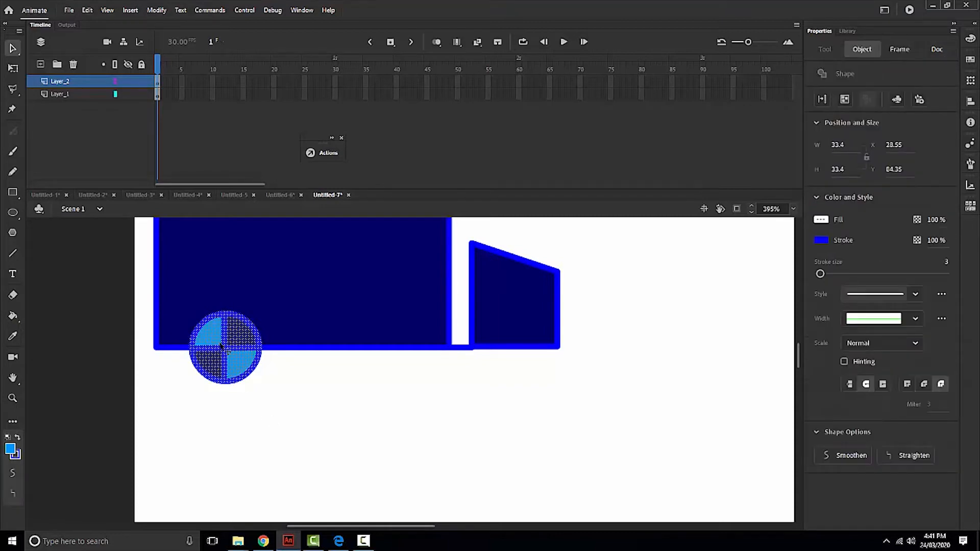
{"action": "left_click_drag", "start_coordinate": [234, 356], "coordinate": [521, 352]}
{"action": "key", "text": "q"}
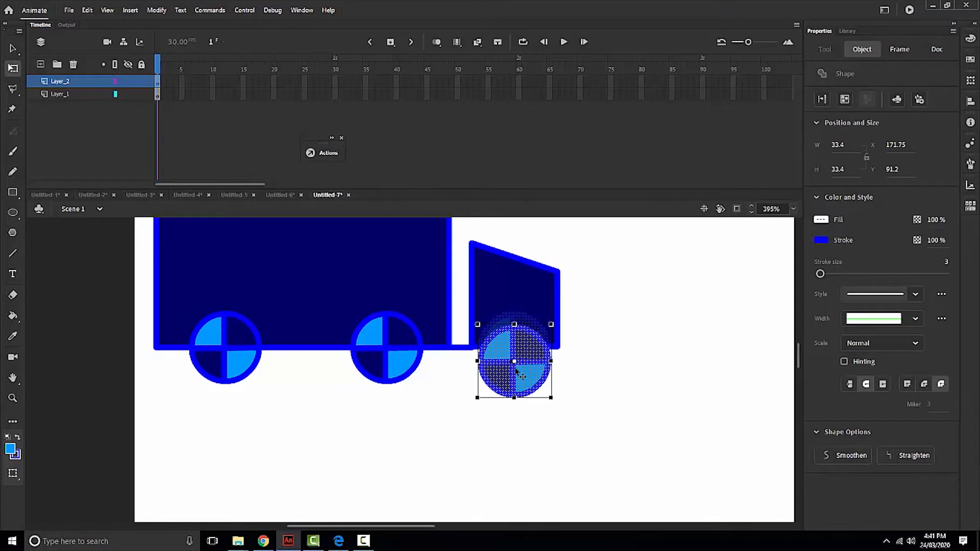
- Delete the lower-right quarter of the middle wheel
{"action": "left_click", "coordinate": [403, 366]}
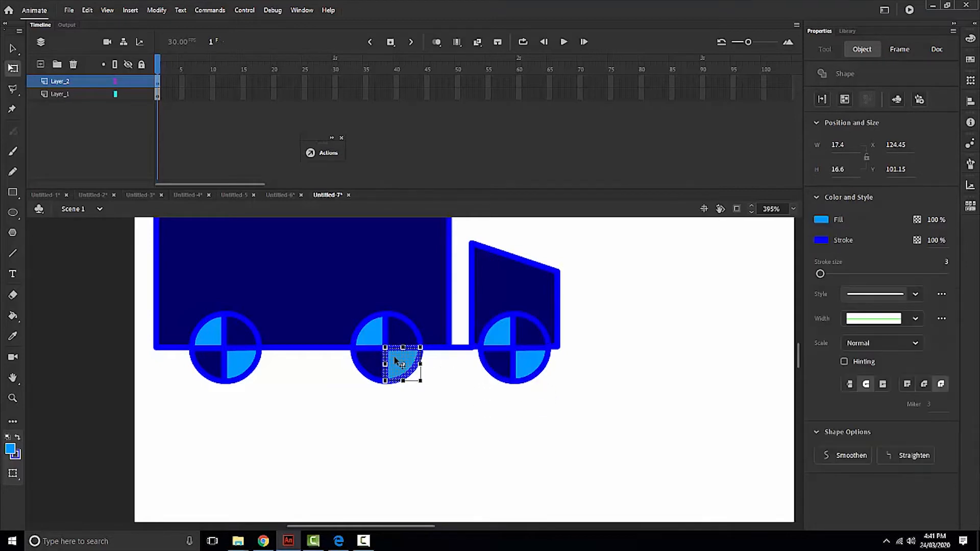
{"action": "key", "text": "Delete"}
{"action": "left_click", "coordinate": [387, 345]}
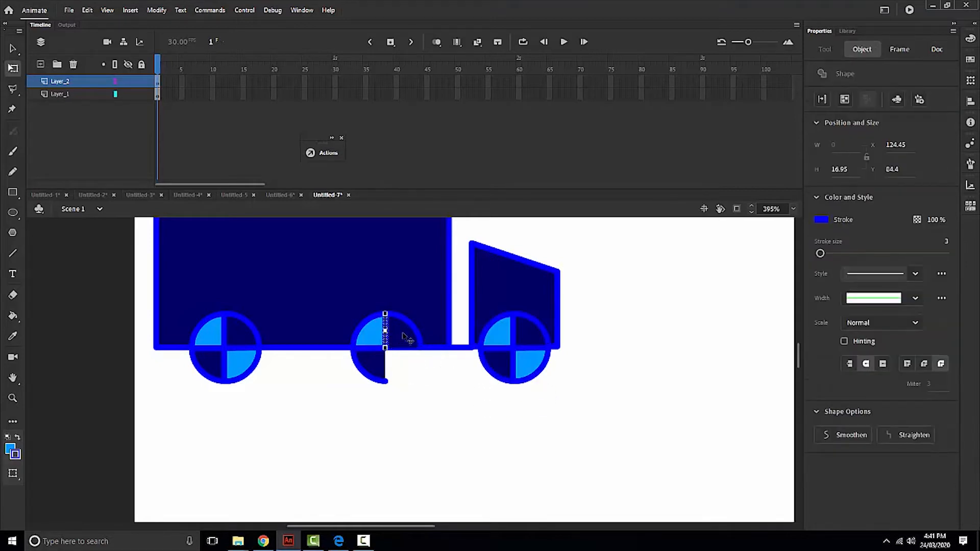
{"action": "double_click", "coordinate": [405, 334]}
{"action": "left_click_drag", "start_coordinate": [313, 298], "coordinate": [409, 382]}
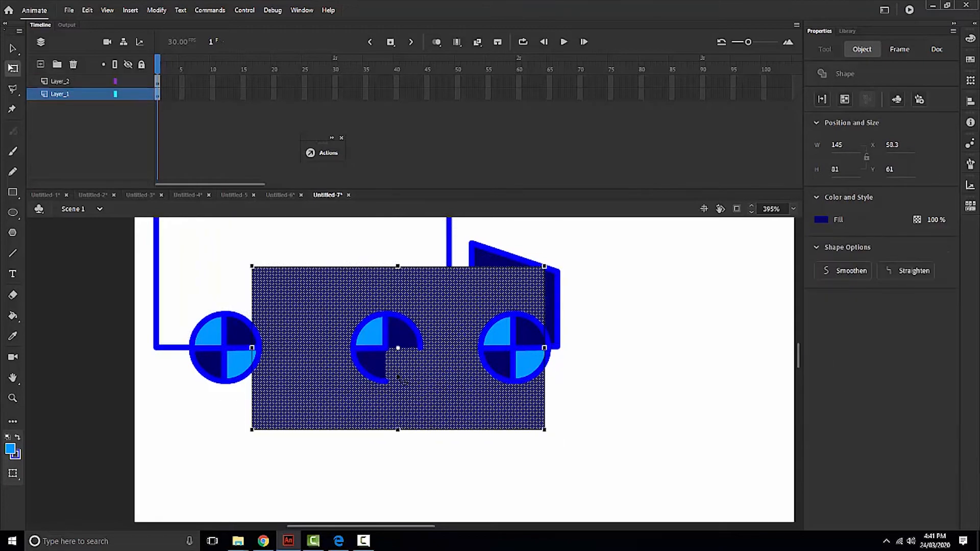
{"action": "key", "text": "ctrl+z"}
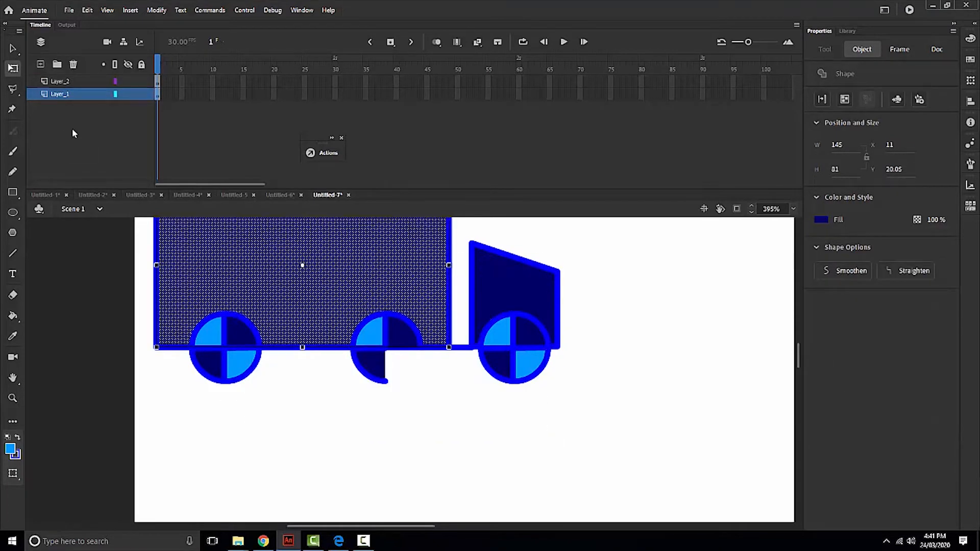
- Lock Layer_1, check its contents by toggling its visibility, and make Layer_2 the active, unlocked layer
{"action": "left_click", "coordinate": [142, 64]}
{"action": "left_click_drag", "start_coordinate": [314, 297], "coordinate": [448, 421]}
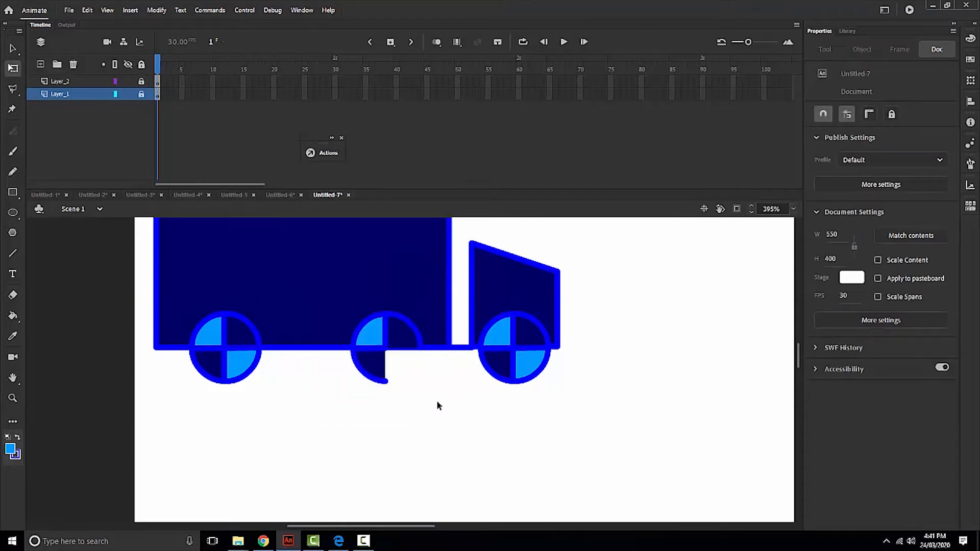
{"action": "left_click", "coordinate": [127, 95]}
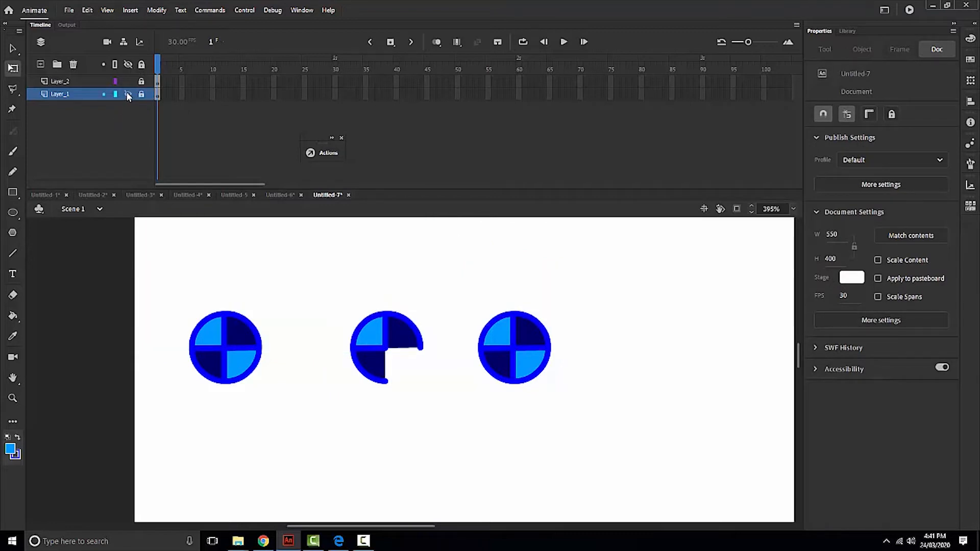
{"action": "left_click", "coordinate": [128, 94]}
{"action": "left_click", "coordinate": [128, 95]}
{"action": "left_click", "coordinate": [129, 95]}
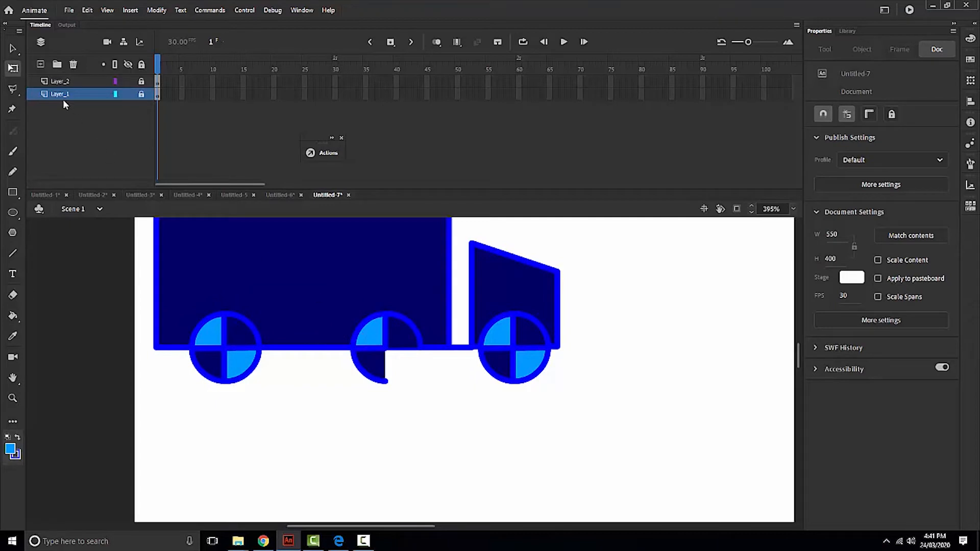
{"action": "left_click", "coordinate": [76, 81]}
{"action": "left_click", "coordinate": [422, 391]}
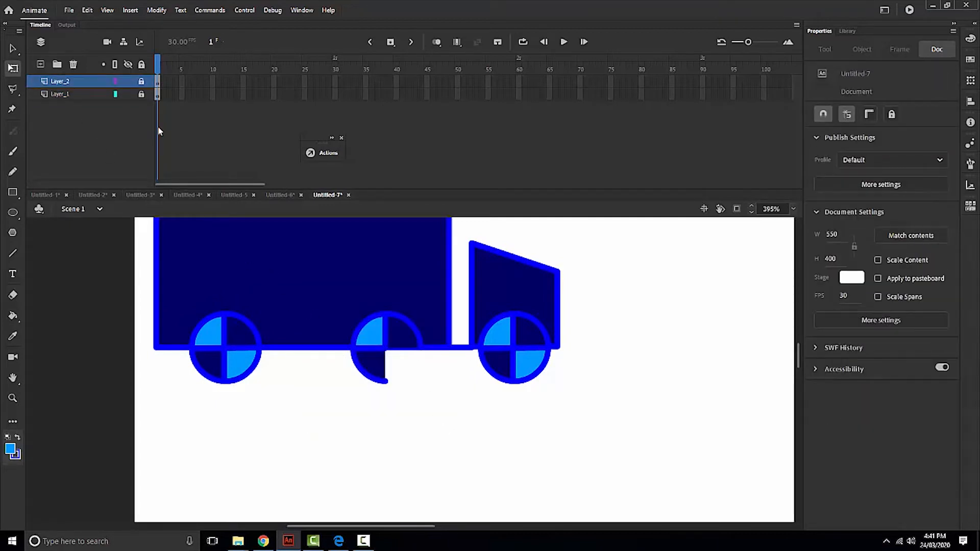
{"action": "left_click", "coordinate": [142, 81]}
- Delete the rest of the middle wheel and move the rear wheel along the truck's lower edge to about X 69
{"action": "left_click_drag", "start_coordinate": [311, 284], "coordinate": [431, 405]}
{"action": "key", "text": "Delete"}
{"action": "left_click_drag", "start_coordinate": [145, 286], "coordinate": [319, 432]}
{"action": "left_click_drag", "start_coordinate": [223, 341], "coordinate": [297, 343]}
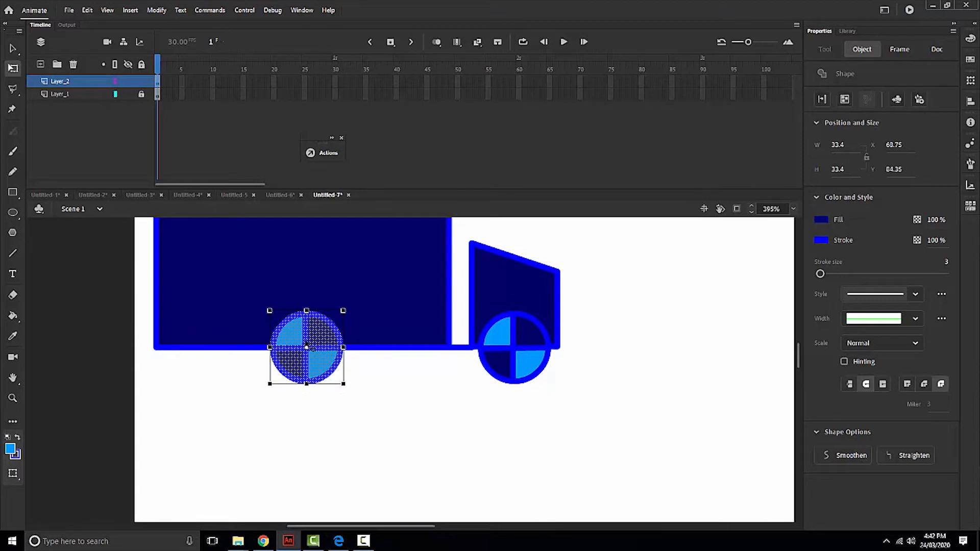
- Select the entire rear wheel under the box and cut it from Layer_2
{"action": "key", "text": "ctrl+minus"}
{"action": "key", "text": "ctrl+minus"}
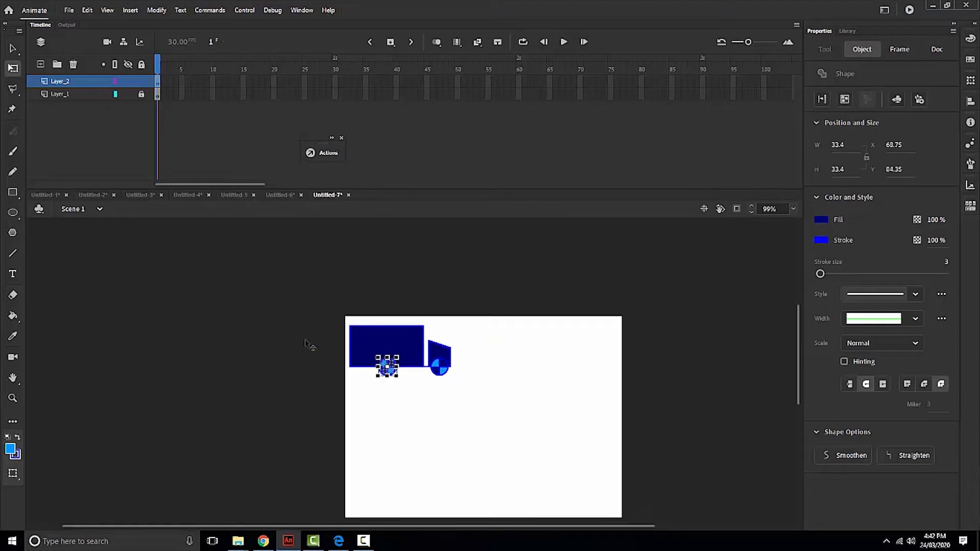
{"action": "key", "text": "z"}
{"action": "left_click_drag", "start_coordinate": [302, 304], "coordinate": [511, 418]}
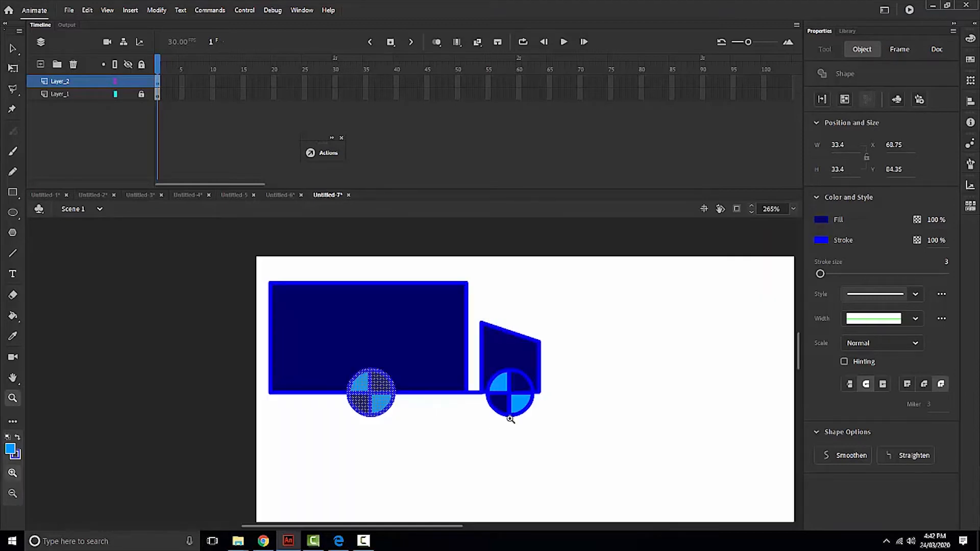
{"action": "key", "text": "v"}
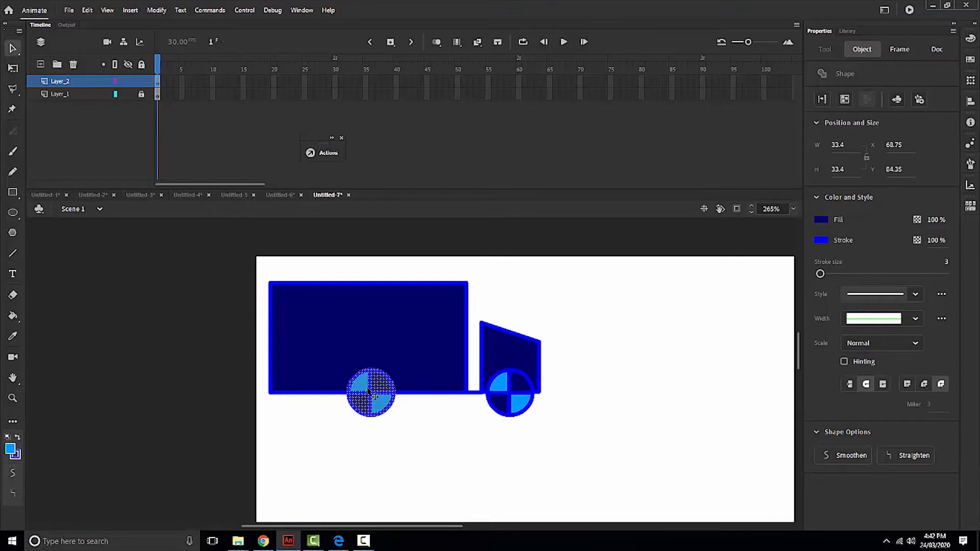
{"action": "left_click_drag", "start_coordinate": [311, 349], "coordinate": [428, 447]}
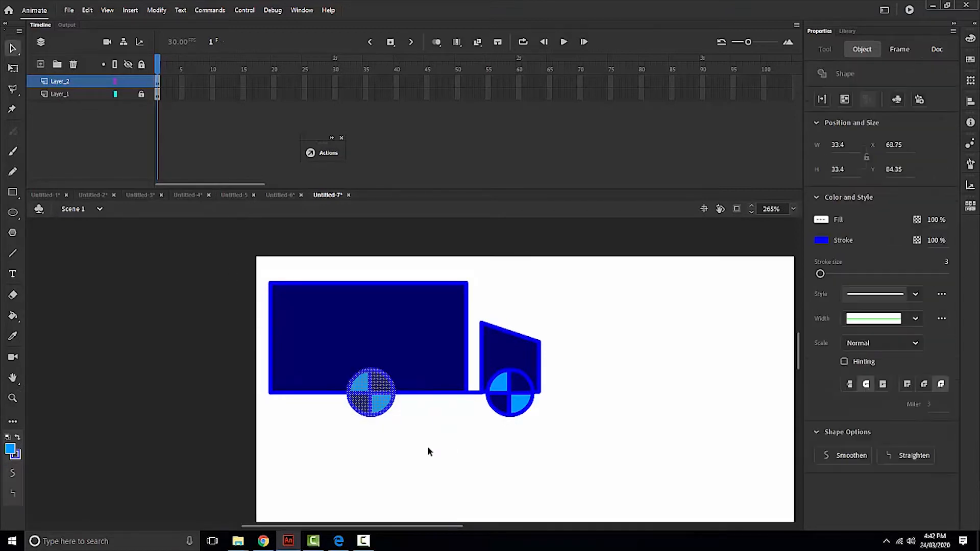
{"action": "left_click", "coordinate": [88, 11]}
{"action": "left_click", "coordinate": [107, 48]}
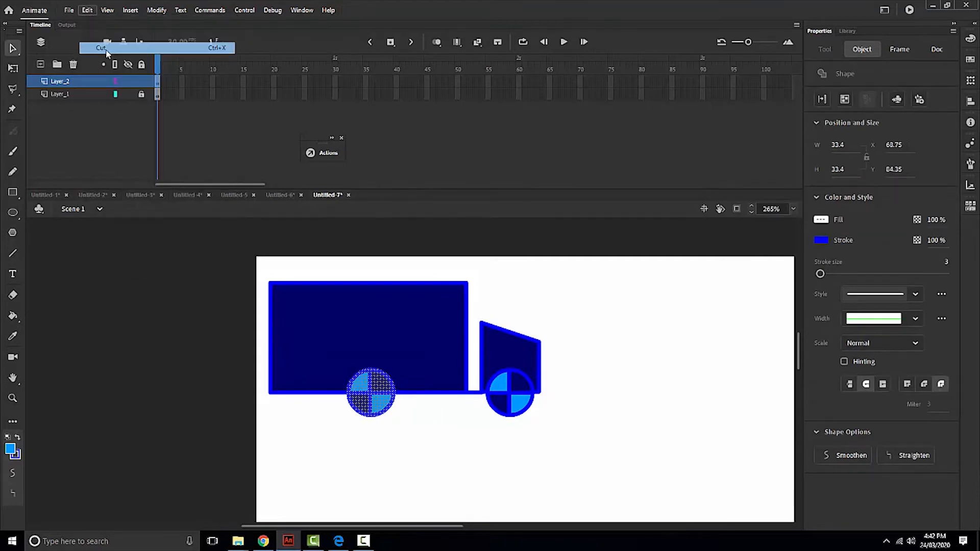
- Rename Layer_2 to w1 and add a new layer above it named w2
{"action": "double_click", "coordinate": [72, 80]}
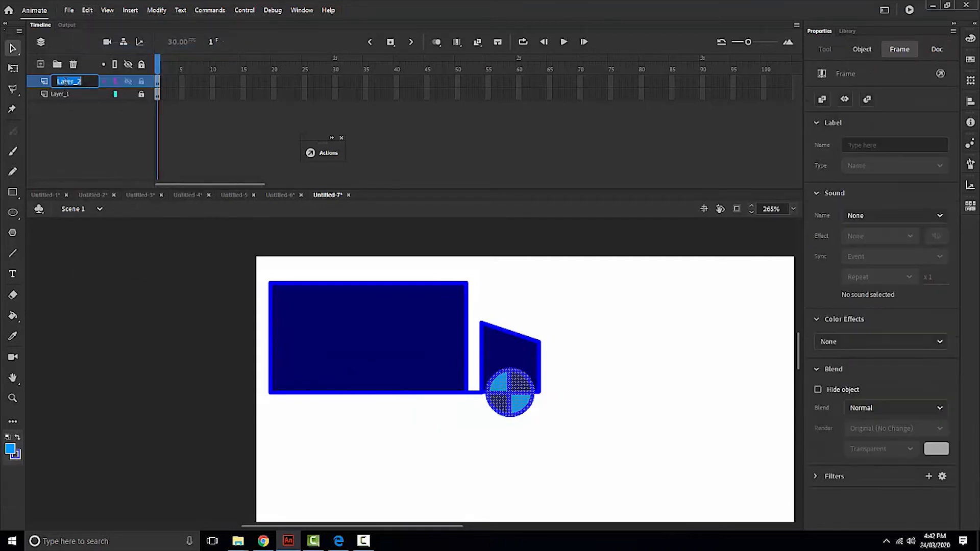
{"action": "type", "text": "w1"}
{"action": "key", "text": "Return"}
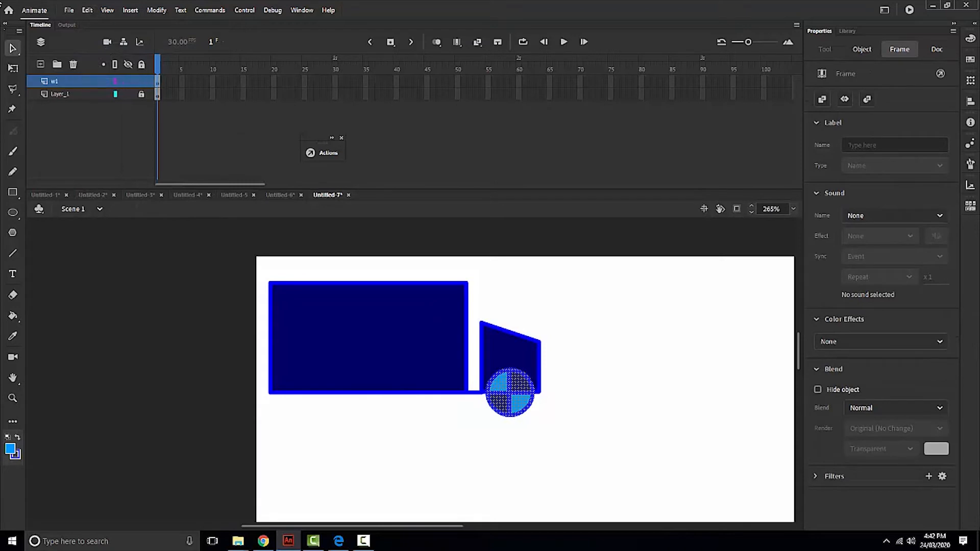
{"action": "left_click", "coordinate": [41, 65]}
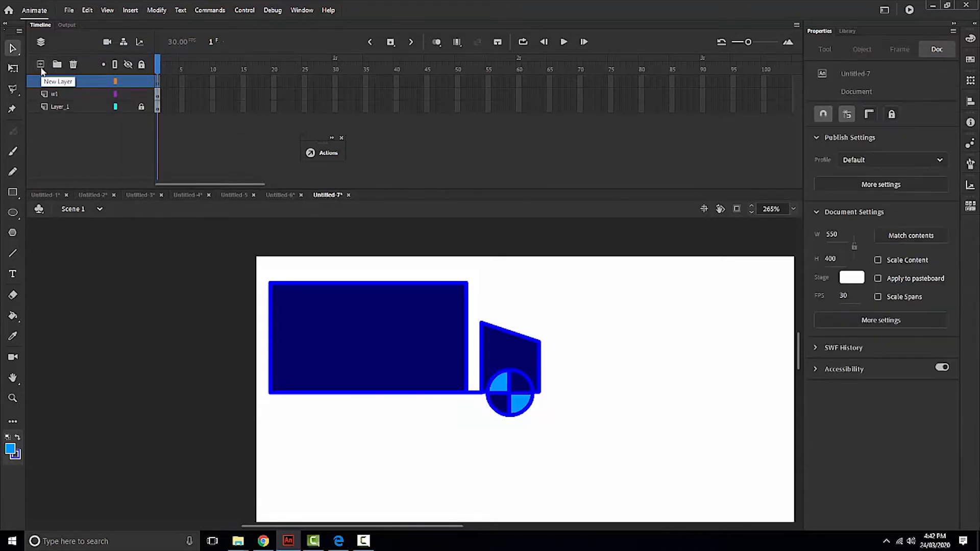
{"action": "double_click", "coordinate": [53, 82]}
{"action": "type", "text": "w2"}
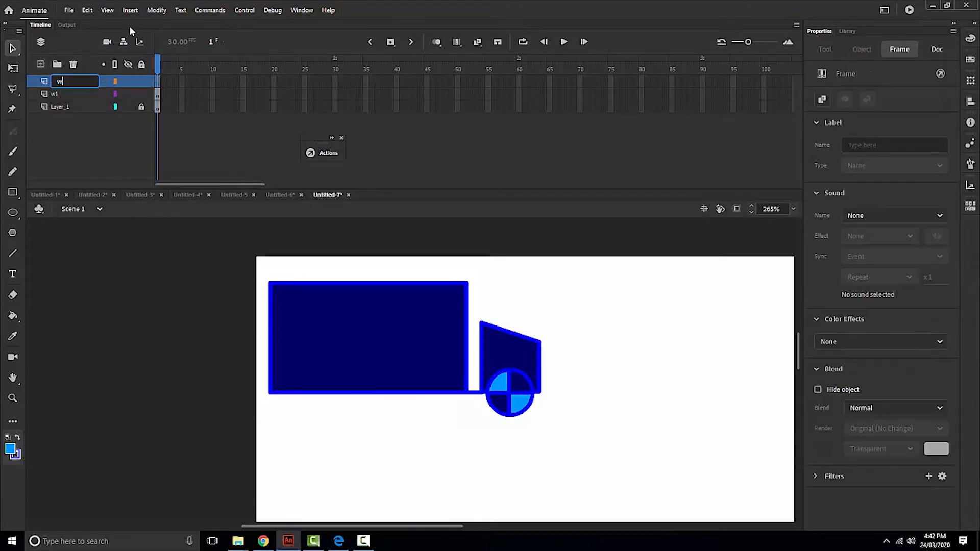
{"action": "key", "text": "Return"}
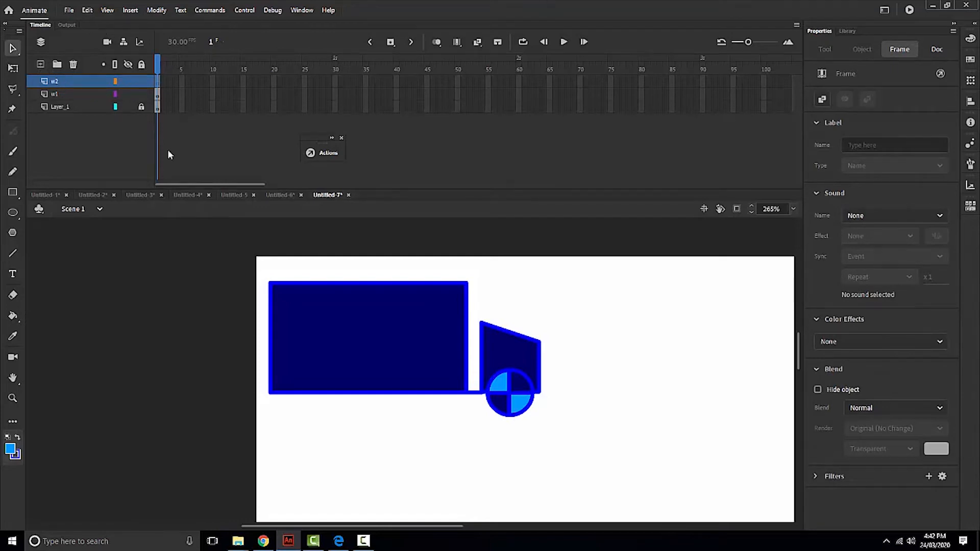
- Paste the cut rear wheel in place on layer w2 and deselect it
{"action": "left_click", "coordinate": [88, 9]}
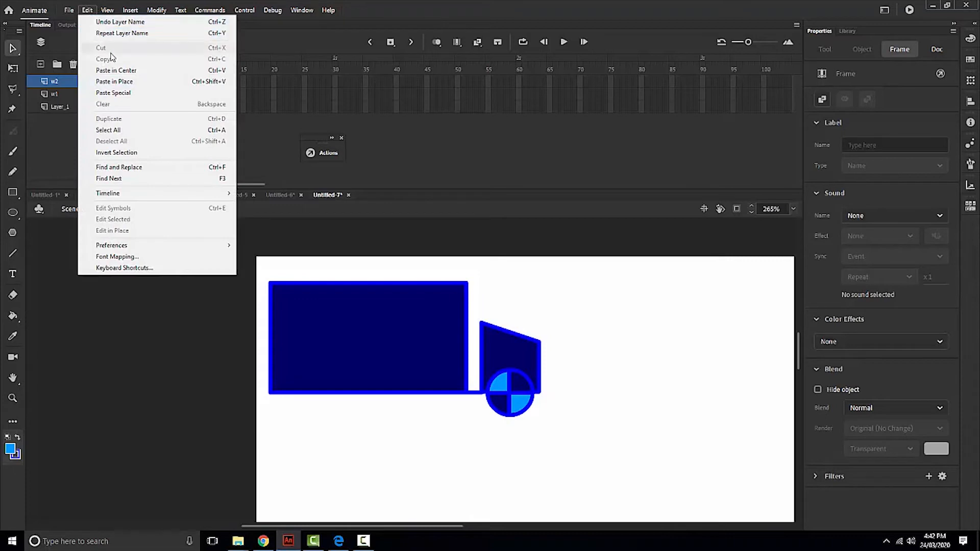
{"action": "left_click", "coordinate": [132, 82]}
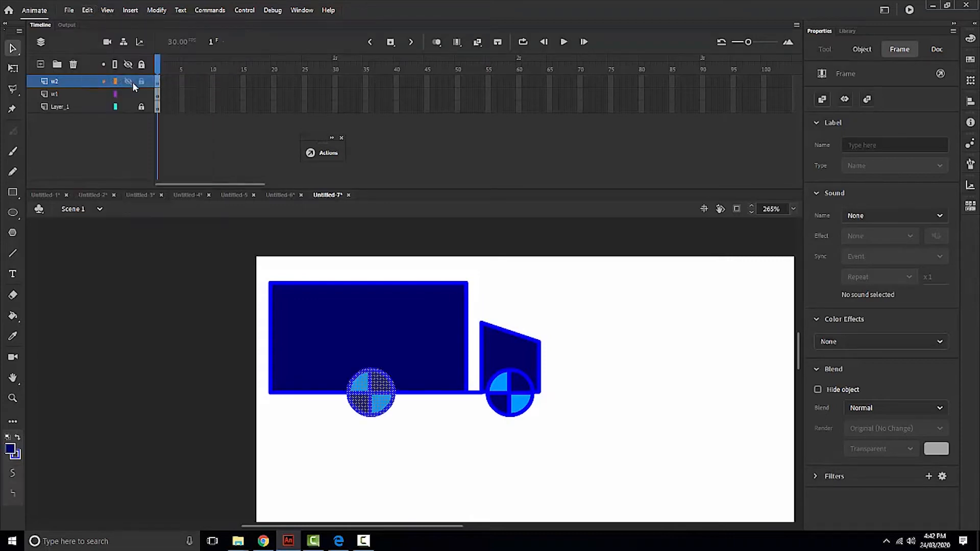
{"action": "left_click", "coordinate": [137, 322]}
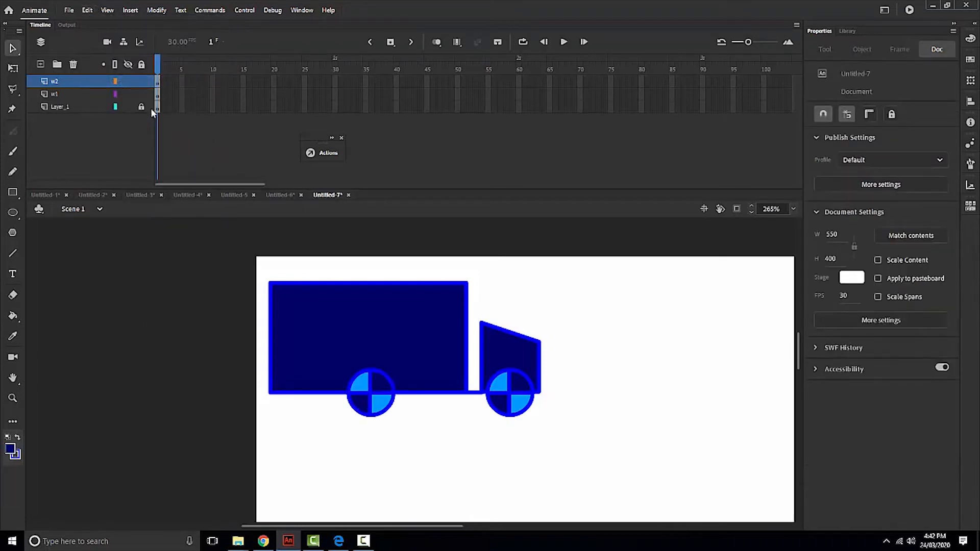
- Insert keyframes at frame 60 on Layer_1, w1 and w2
{"action": "left_click", "coordinate": [519, 107]}
{"action": "left_click_drag", "start_coordinate": [519, 108], "coordinate": [519, 80]}
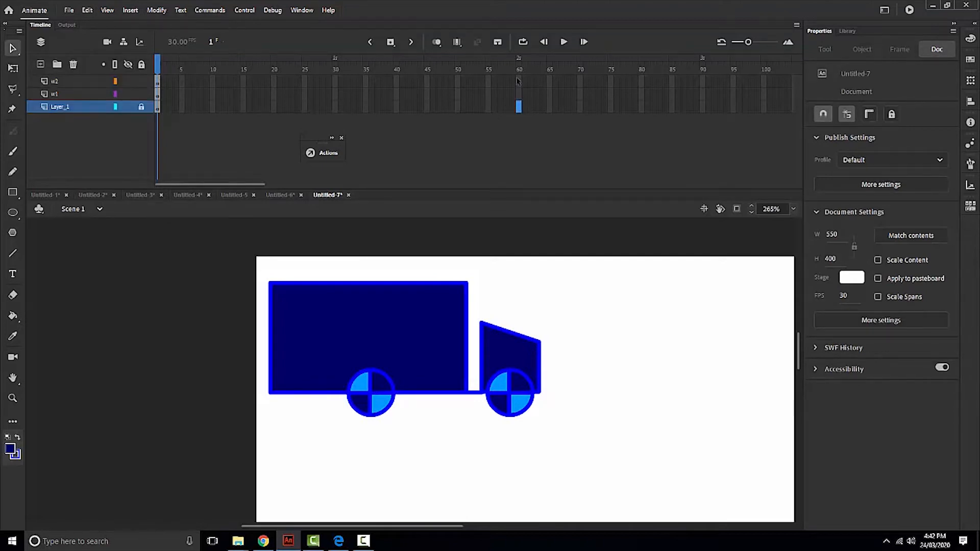
{"action": "key", "text": "F5"}
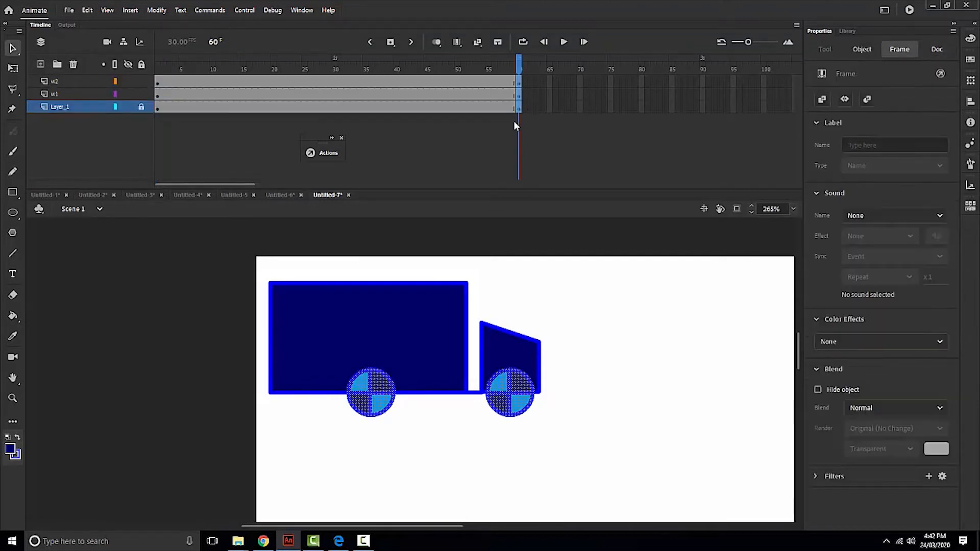
- Create a classic tween on Layer_1 between frames 1 and 60, converting the truck body to a symbol
{"action": "left_click", "coordinate": [433, 106]}
{"action": "right_click", "coordinate": [432, 107]}
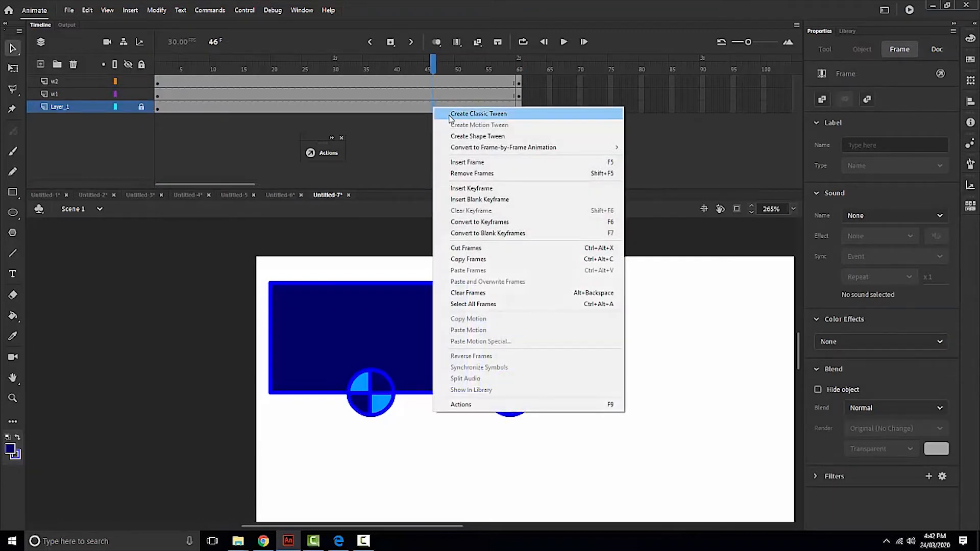
{"action": "left_click", "coordinate": [449, 114]}
{"action": "left_click", "coordinate": [535, 299]}
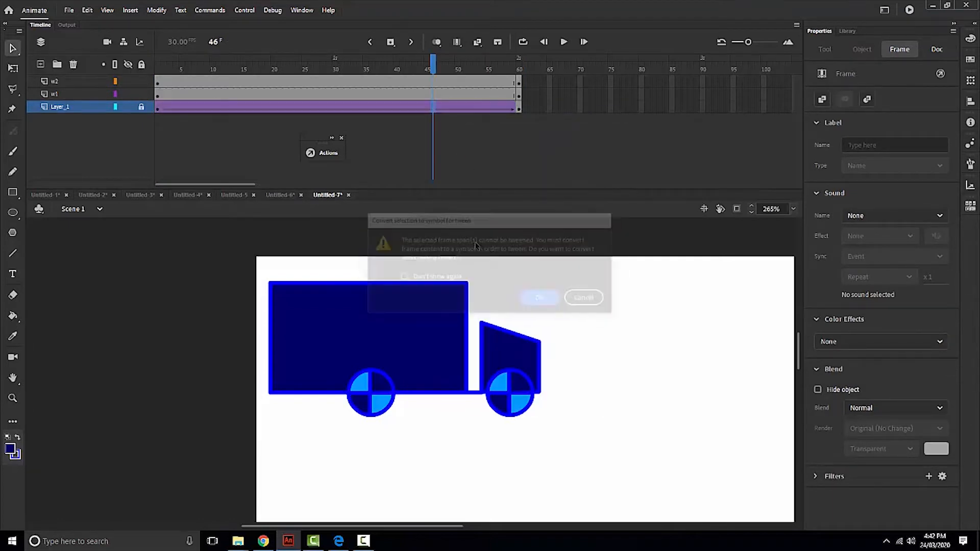
- Create a classic tween on layer w1, converting the front wheel to a symbol
{"action": "right_click", "coordinate": [382, 90]}
{"action": "left_click", "coordinate": [404, 98]}
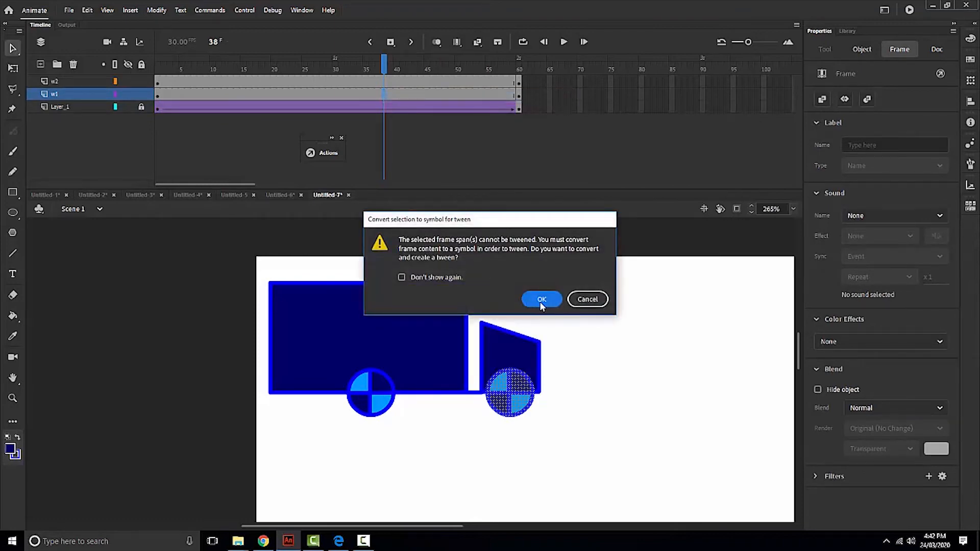
{"action": "left_click", "coordinate": [541, 301]}
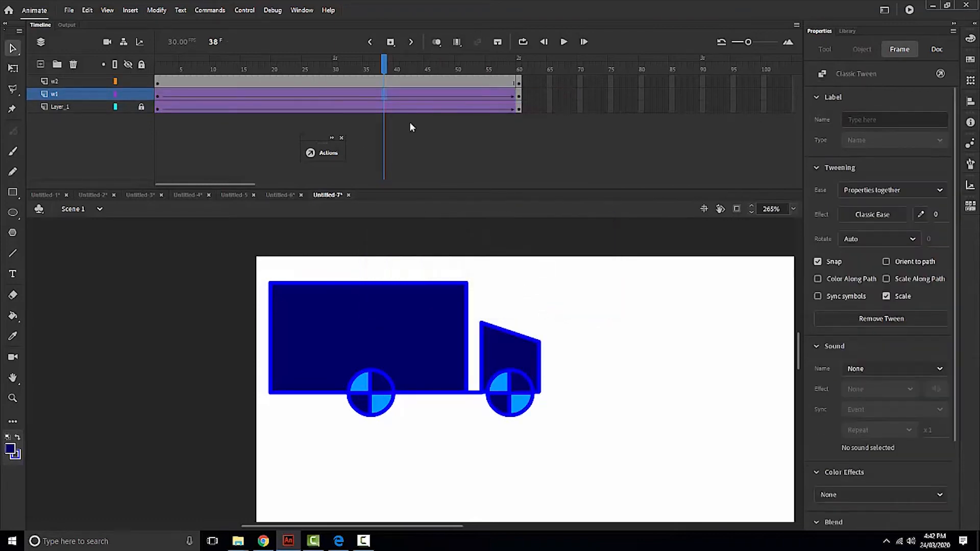
- Create a classic tween on layer w2 between frames 1 and 60, converting the rear wheel to a symbol
{"action": "right_click", "coordinate": [371, 85]}
{"action": "left_click", "coordinate": [398, 88]}
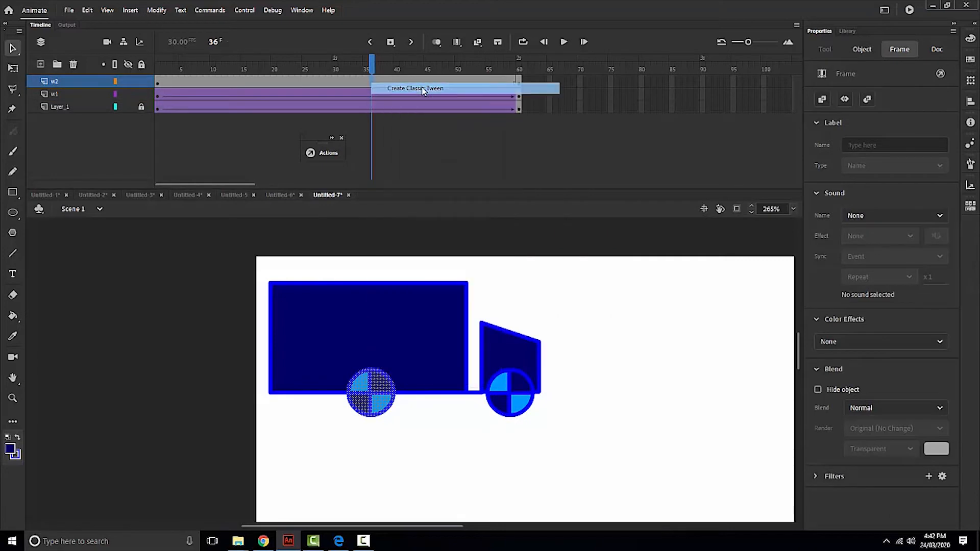
{"action": "left_click", "coordinate": [541, 298]}
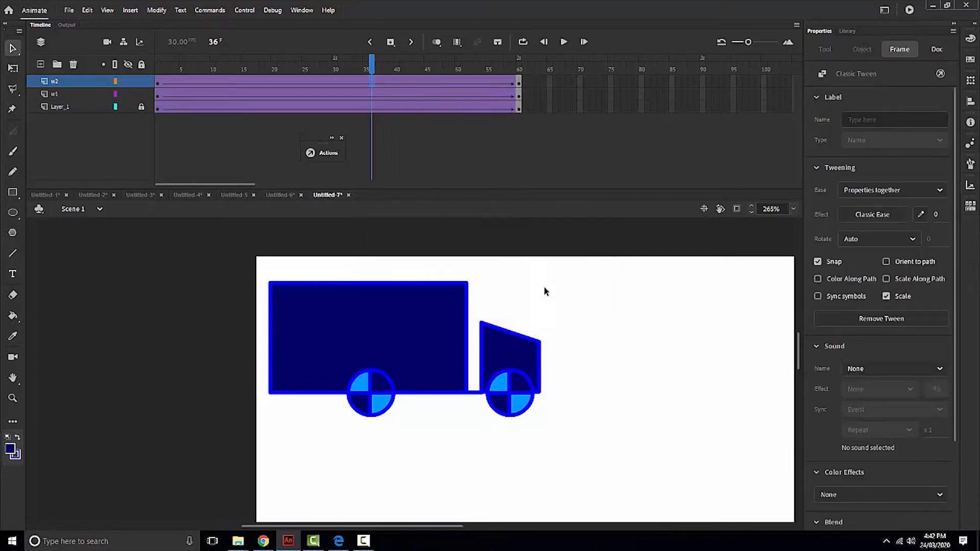
- Unlock Layer_1 and move the truck body with both wheels to the stage's right edge at frame 60, to about X 351
{"action": "left_click_drag", "start_coordinate": [544, 287], "coordinate": [471, 292]}
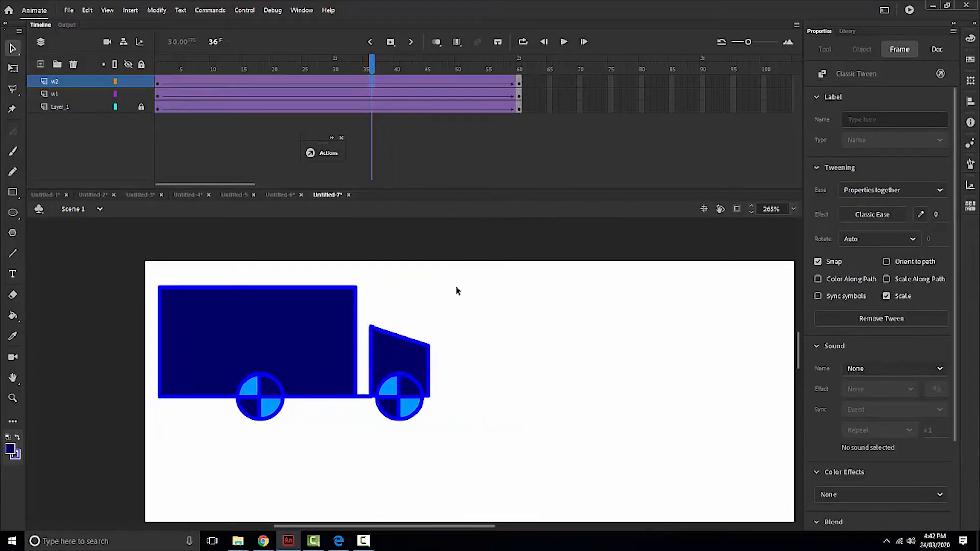
{"action": "key", "text": "ctrl+minus"}
{"action": "key", "text": "ctrl+minus"}
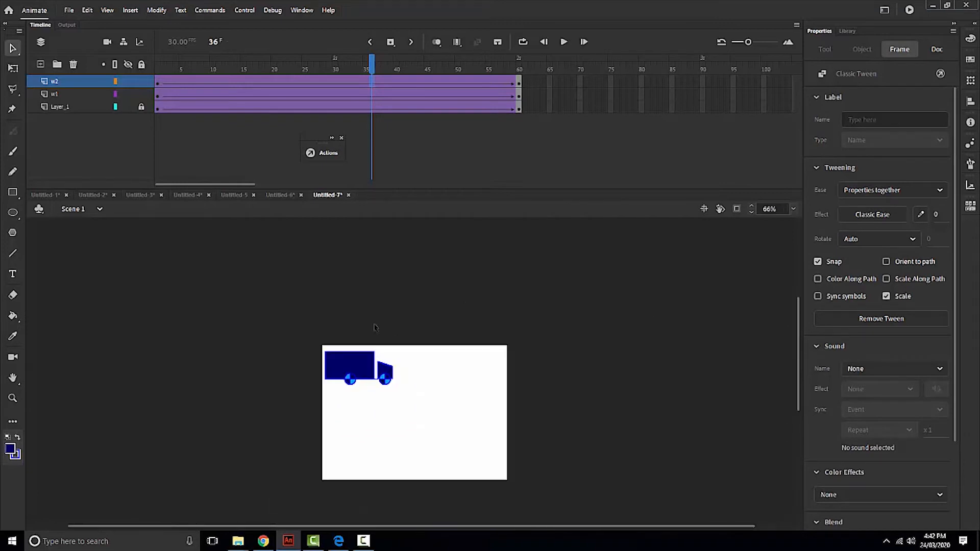
{"action": "left_click_drag", "start_coordinate": [296, 330], "coordinate": [434, 426]}
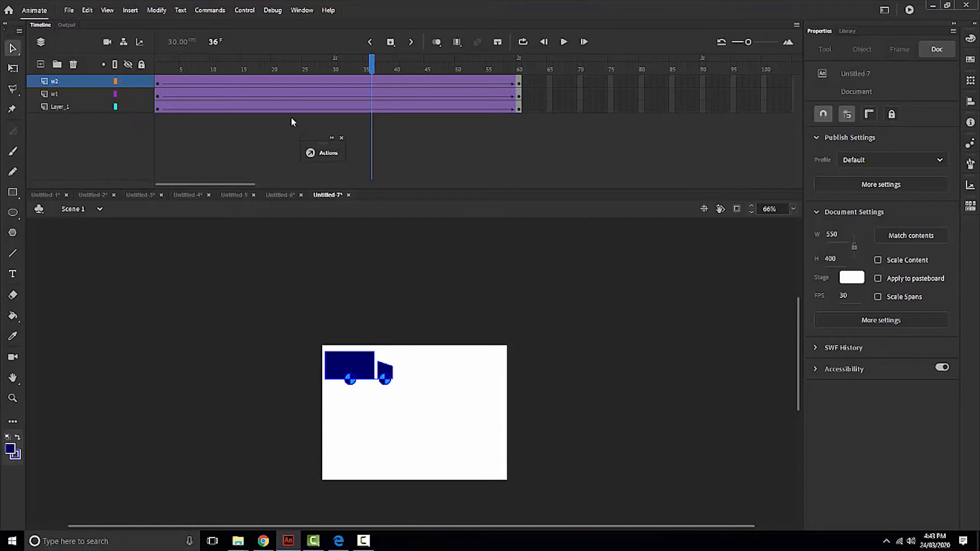
{"action": "left_click", "coordinate": [518, 63]}
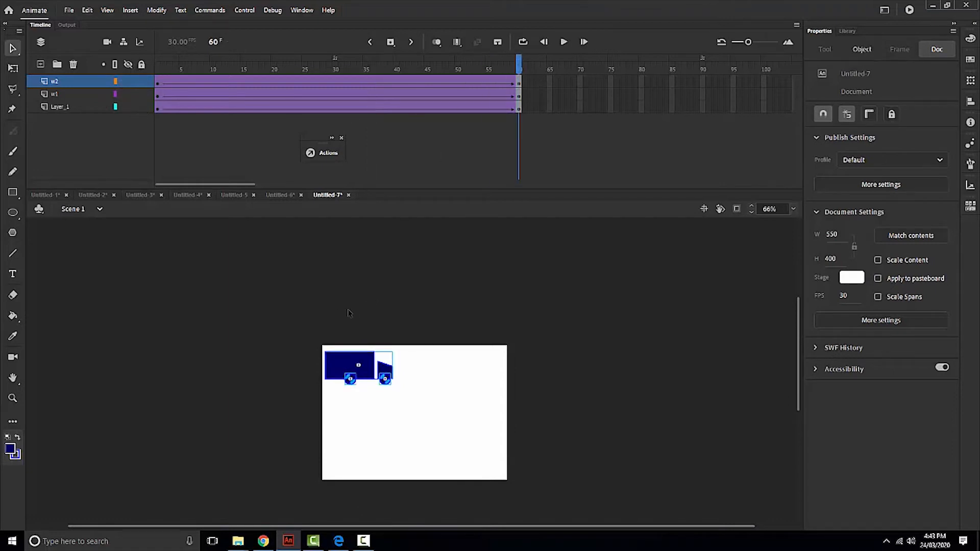
{"action": "left_click_drag", "start_coordinate": [289, 322], "coordinate": [450, 432]}
{"action": "left_click_drag", "start_coordinate": [372, 377], "coordinate": [463, 360]}
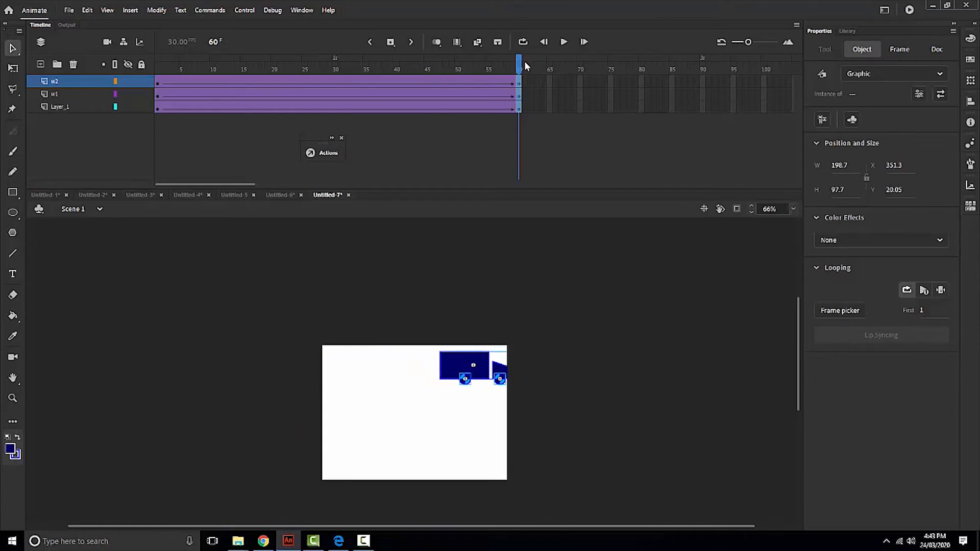
- Fit the stage in view and play the truck's movement from frame 1
{"action": "left_click_drag", "start_coordinate": [527, 64], "coordinate": [75, 120]}
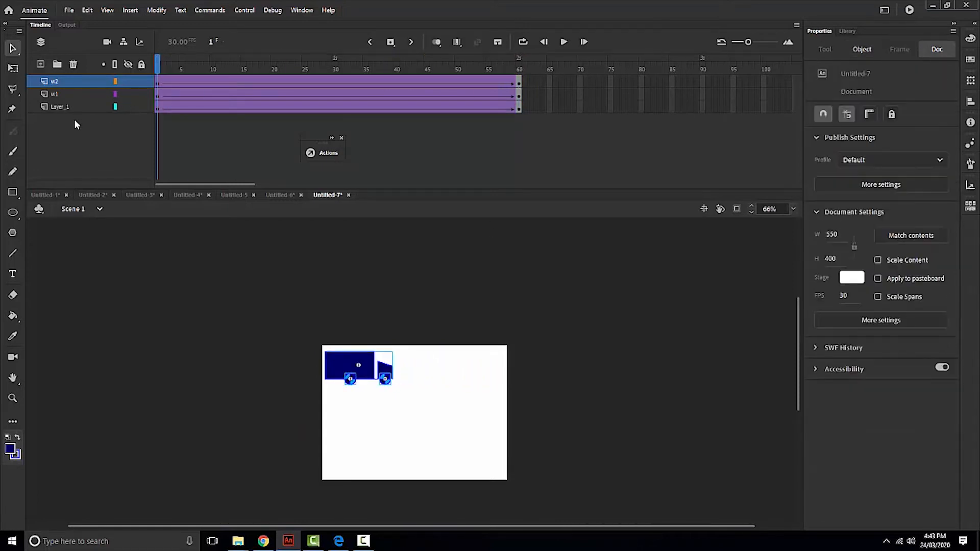
{"action": "key", "text": "ctrl+2"}
{"action": "key", "text": "Return"}
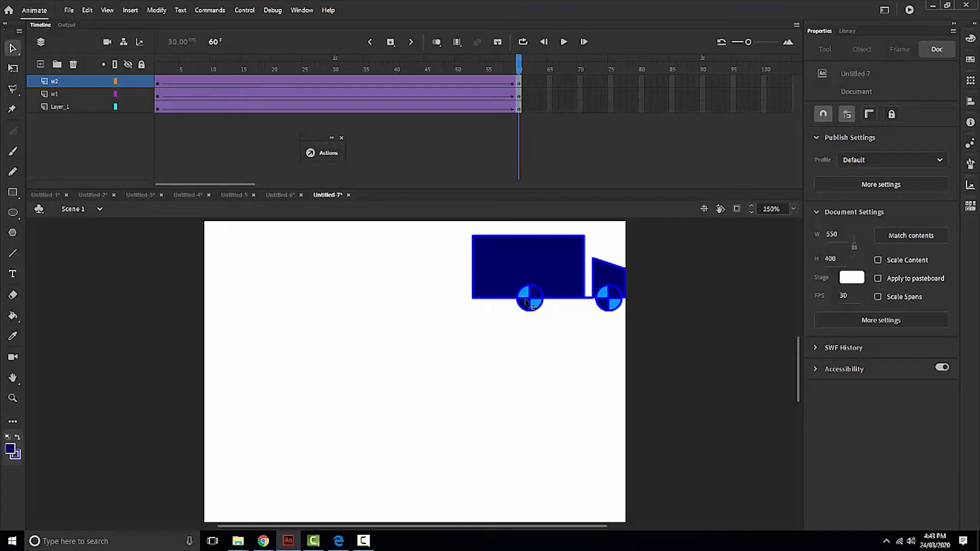
{"action": "left_click_drag", "start_coordinate": [520, 67], "coordinate": [84, 116]}
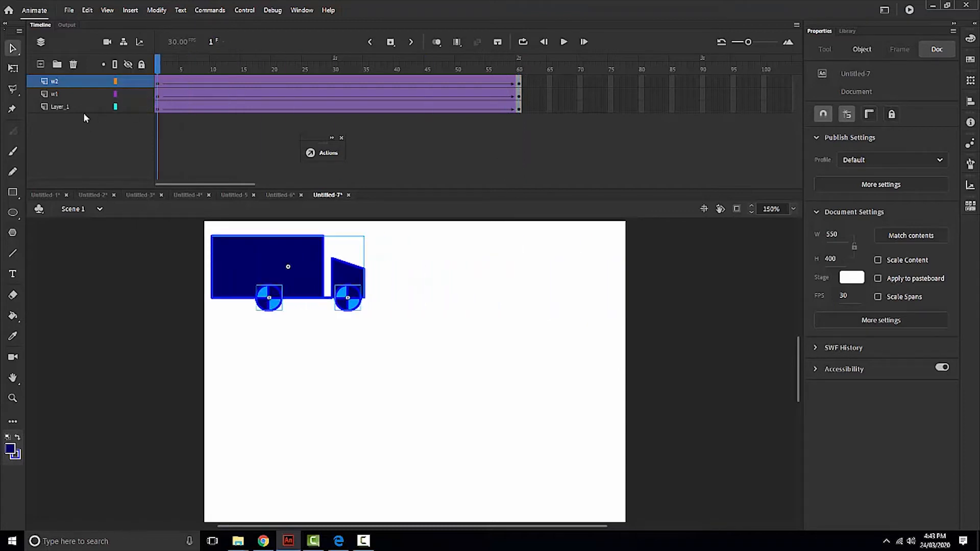
{"action": "key", "text": "Return"}
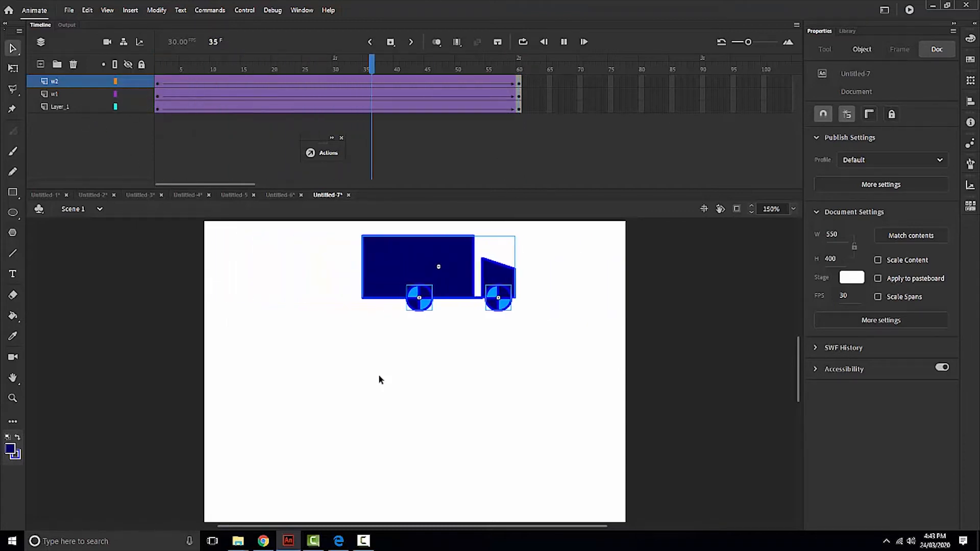
- Set the classic tween on layer w1 to rotate clockwise once
{"action": "left_click", "coordinate": [199, 99]}
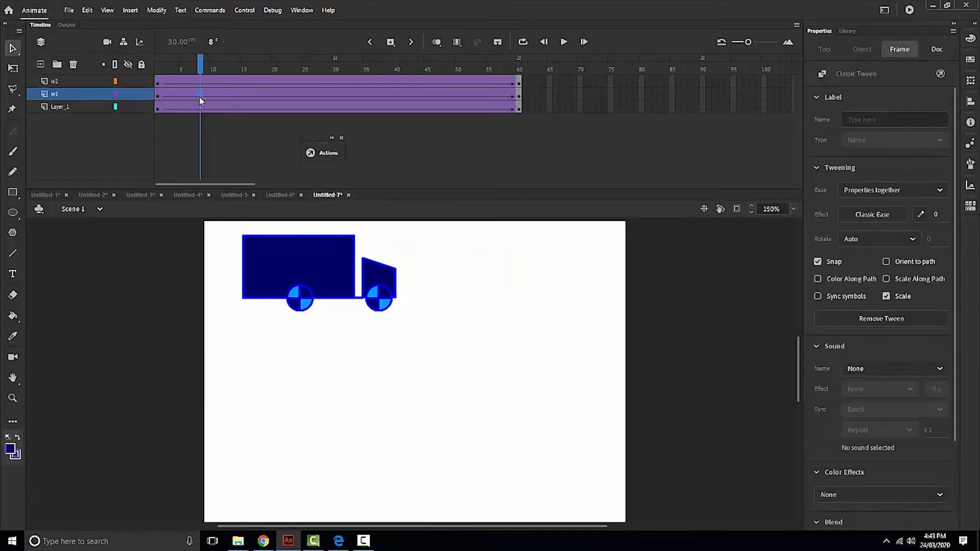
{"action": "left_click", "coordinate": [868, 239]}
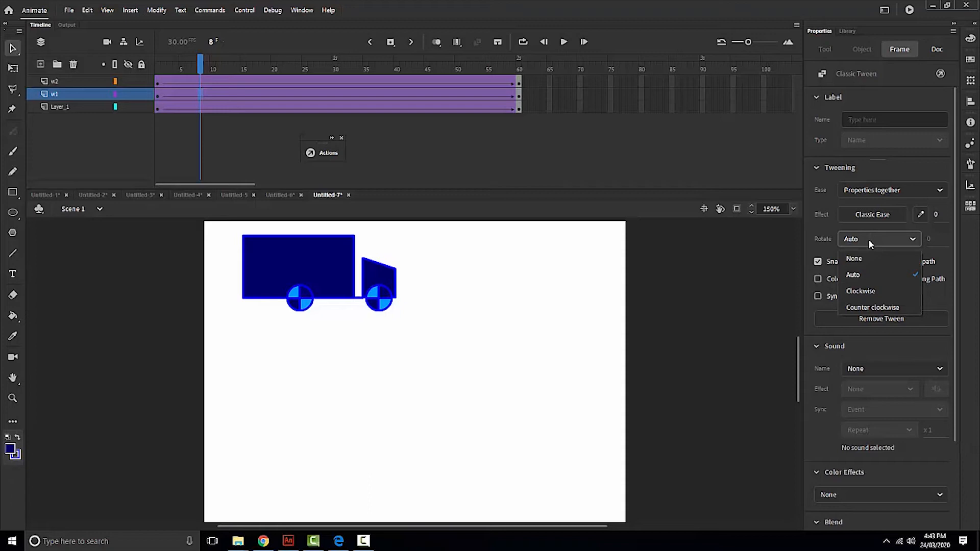
{"action": "left_click", "coordinate": [891, 294]}
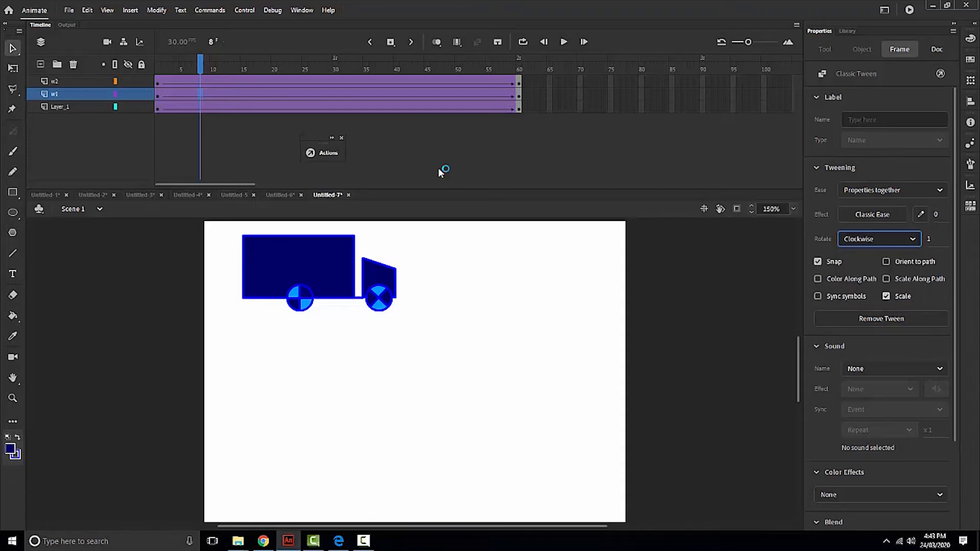
- Try counter clockwise rotation on the w1 tween and switch it back to clockwise
{"action": "left_click", "coordinate": [879, 242]}
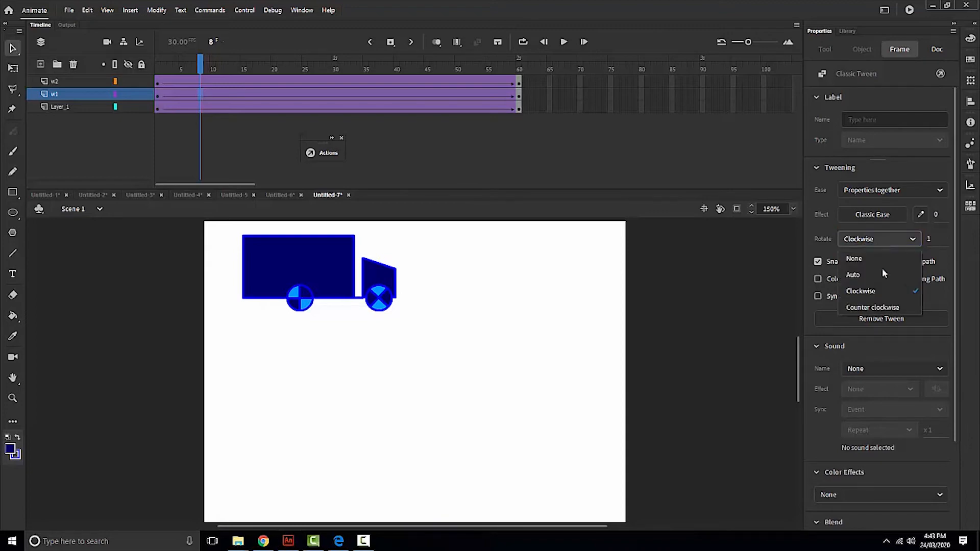
{"action": "left_click", "coordinate": [889, 308]}
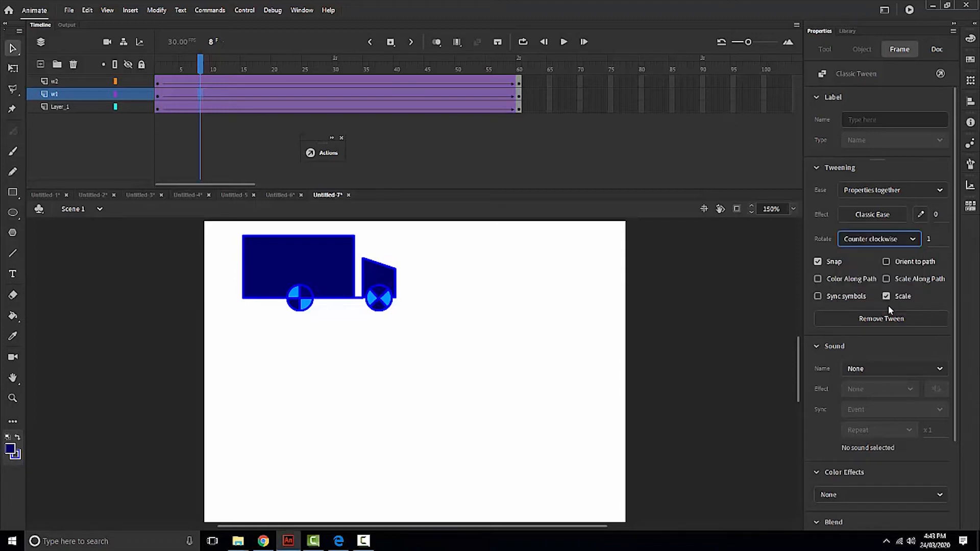
{"action": "left_click", "coordinate": [850, 240]}
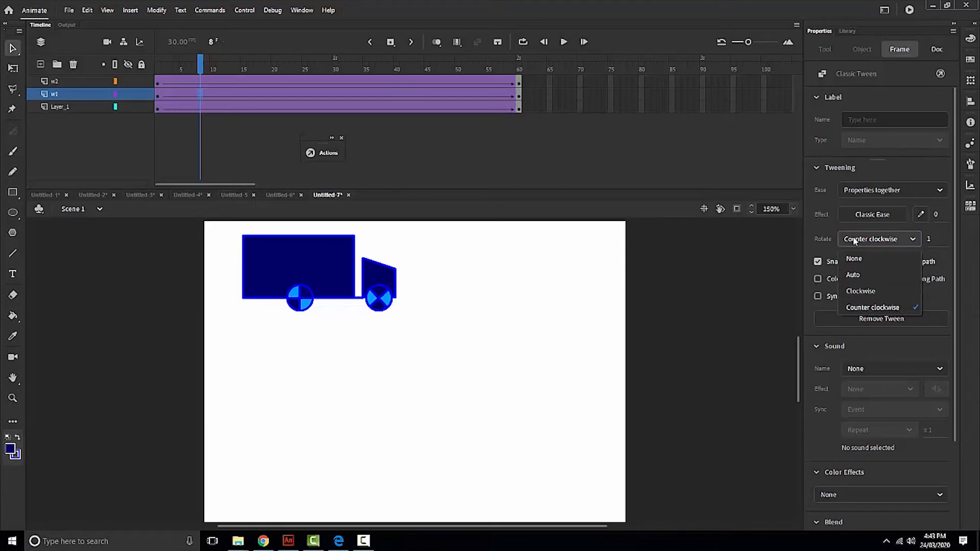
{"action": "left_click", "coordinate": [865, 291]}
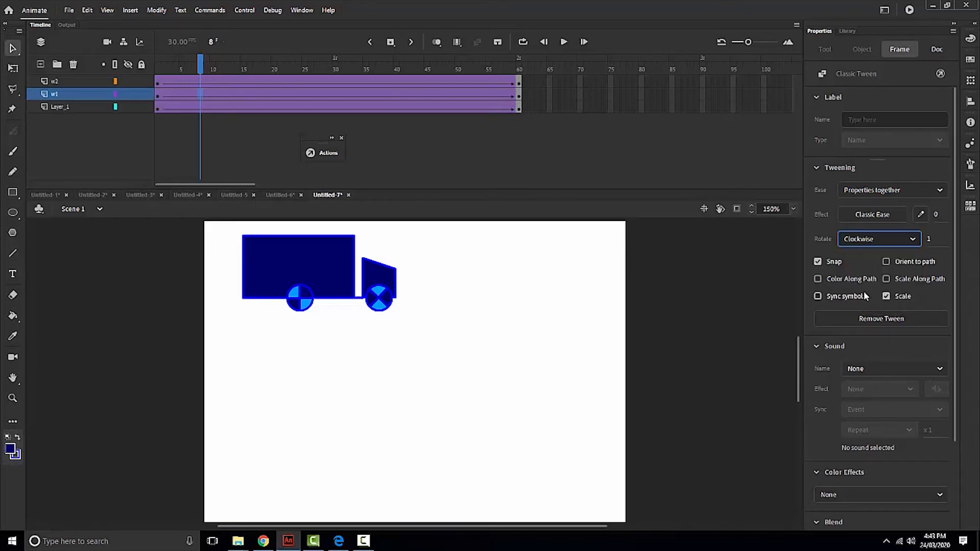
- Try clockwise rotation on the truck body's tween on Layer_1 and undo it
{"action": "left_click_drag", "start_coordinate": [206, 65], "coordinate": [182, 110]}
{"action": "left_click", "coordinate": [182, 110]}
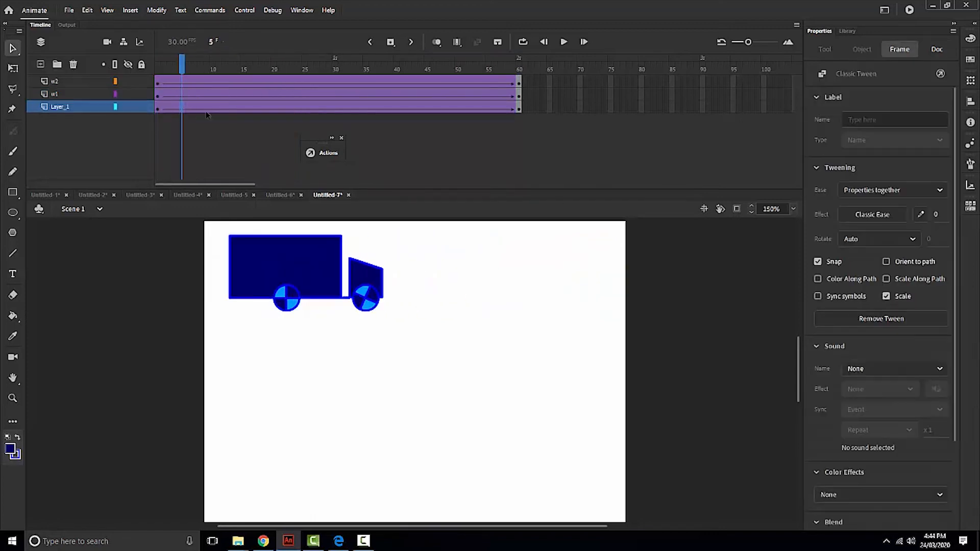
{"action": "left_click", "coordinate": [860, 238]}
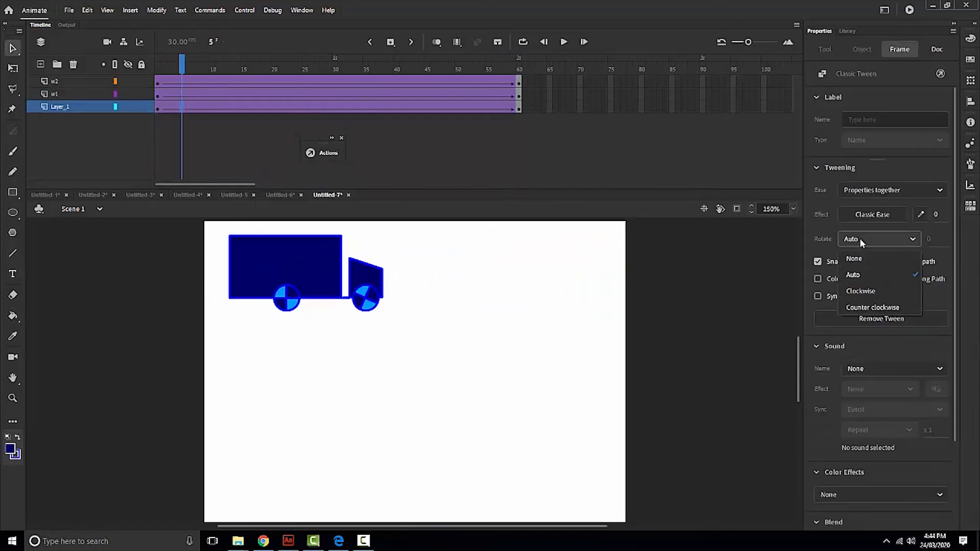
{"action": "left_click", "coordinate": [867, 290]}
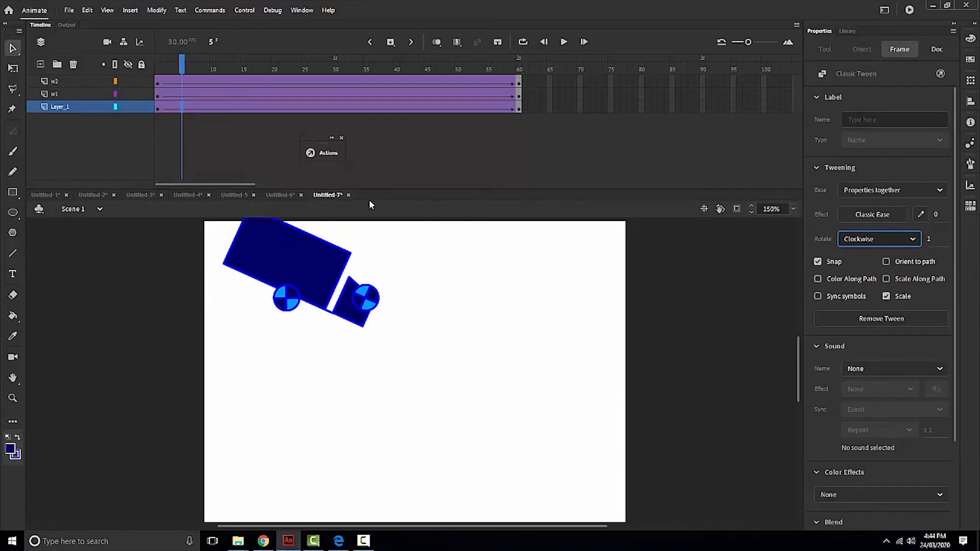
{"action": "key", "text": "ctrl+z"}
- Set the classic tween on layer w2 to rotate clockwise once and play the animation
{"action": "left_click", "coordinate": [190, 80]}
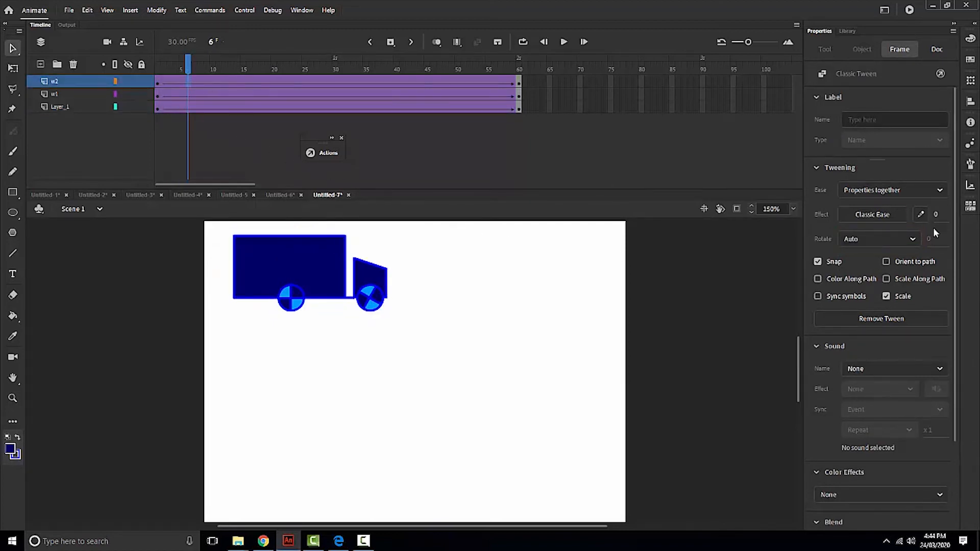
{"action": "left_click", "coordinate": [876, 237]}
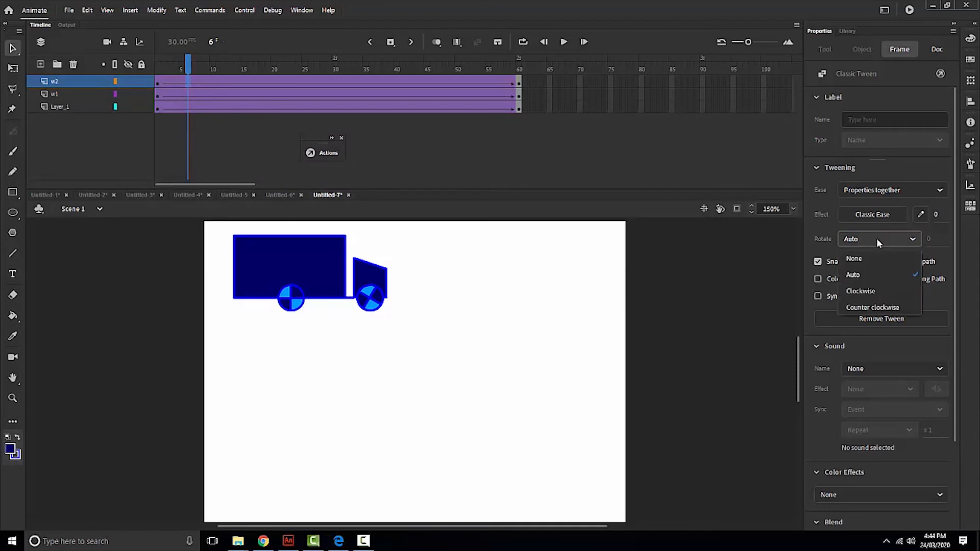
{"action": "left_click", "coordinate": [885, 289]}
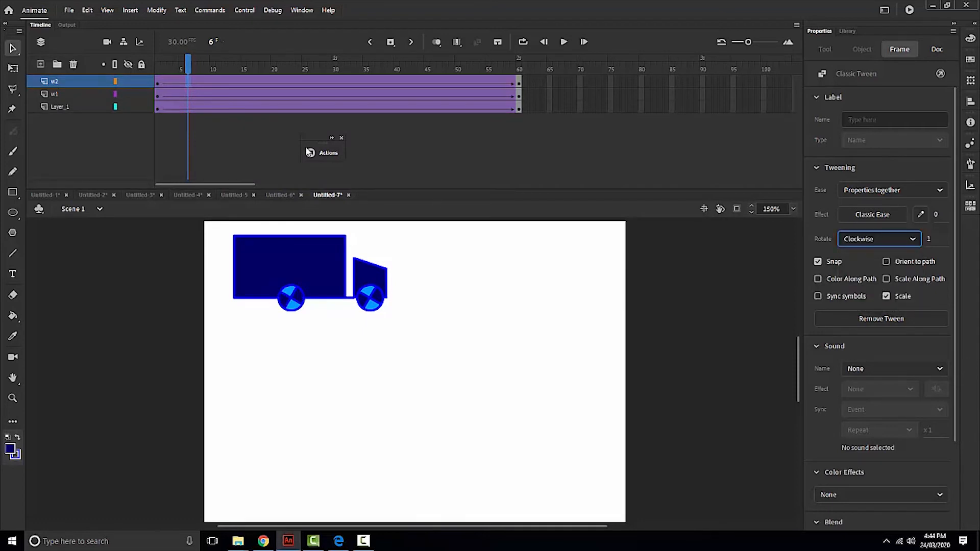
{"action": "key", "text": "Return"}
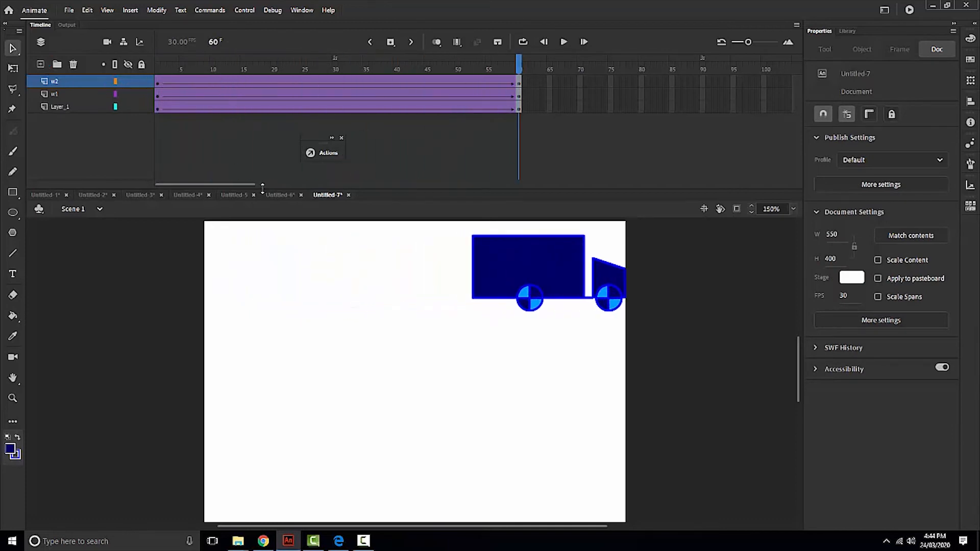
- Insert keyframes at frame 85 on layers w2, w1 and Layer_1
{"action": "left_click_drag", "start_coordinate": [242, 183], "coordinate": [279, 185]}
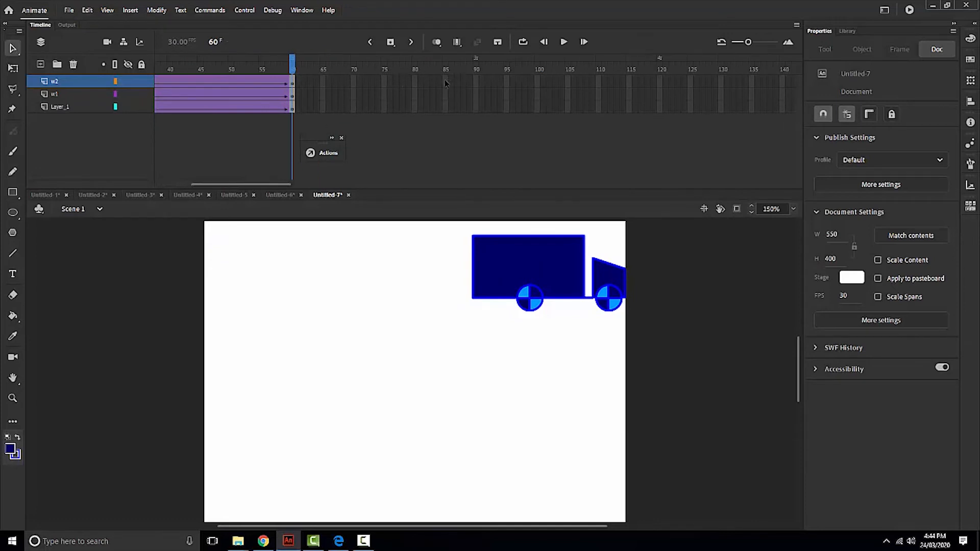
{"action": "left_click", "coordinate": [443, 108]}
{"action": "key", "text": "F5"}
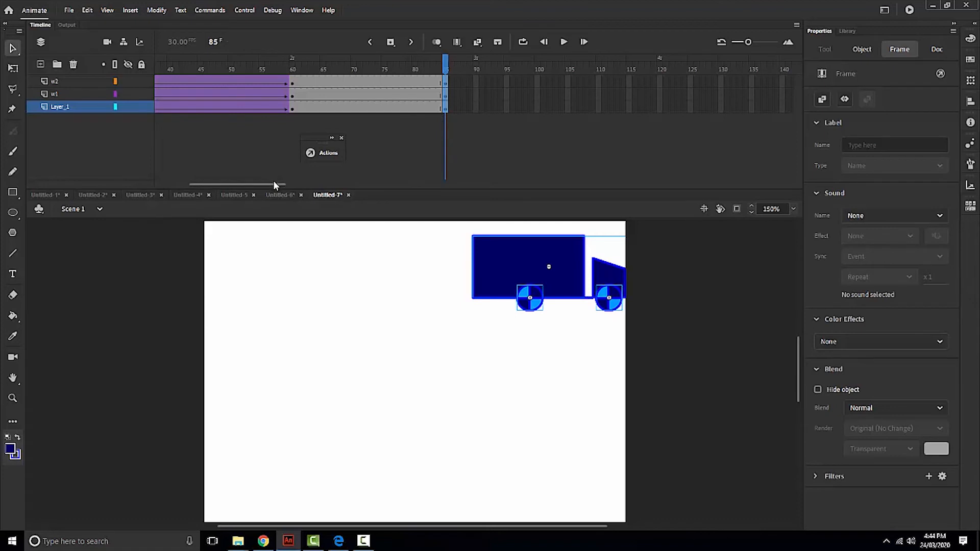
- Insert keyframes at frame 120 on all three layers and move the whole truck there to the stage's left edge, about X 5, Y 27
{"action": "left_click_drag", "start_coordinate": [274, 184], "coordinate": [301, 185]}
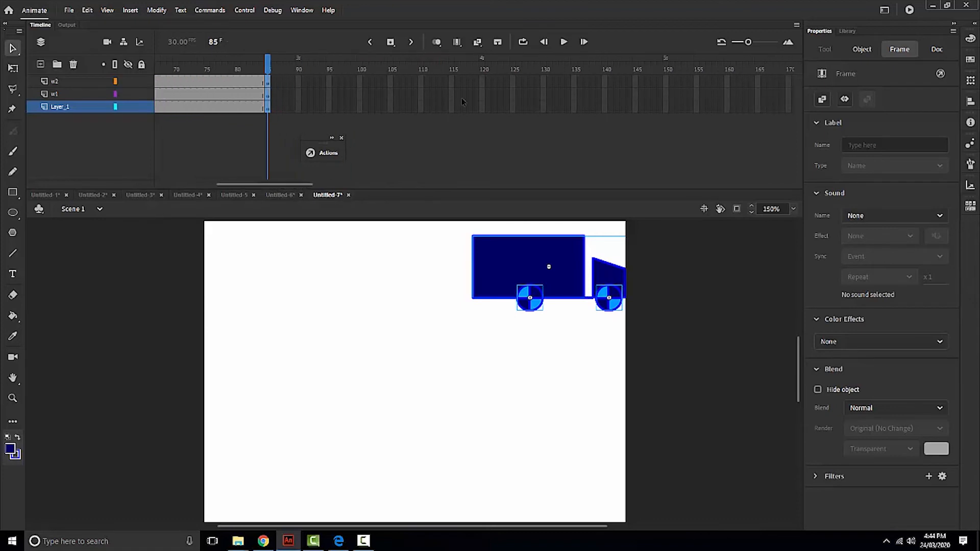
{"action": "left_click_drag", "start_coordinate": [483, 86], "coordinate": [486, 108]}
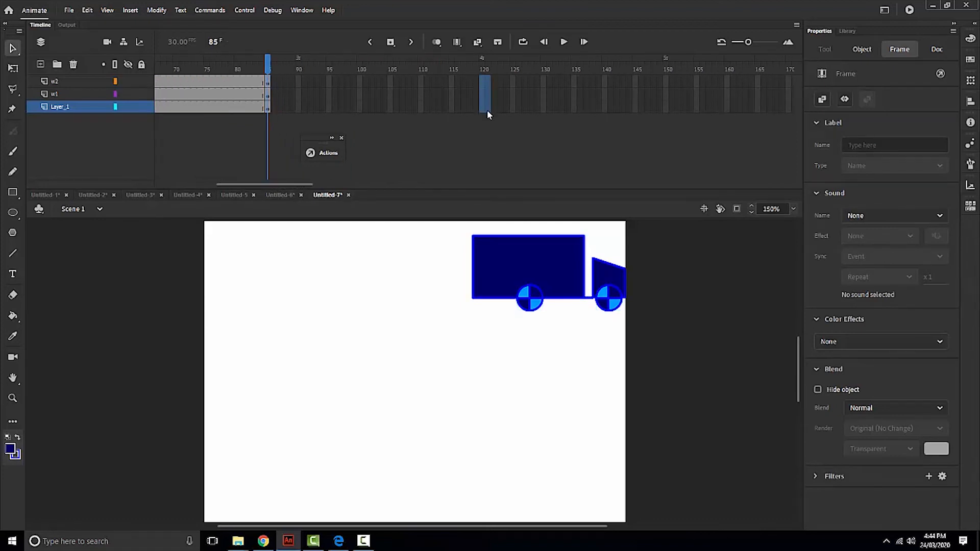
{"action": "key", "text": "F5"}
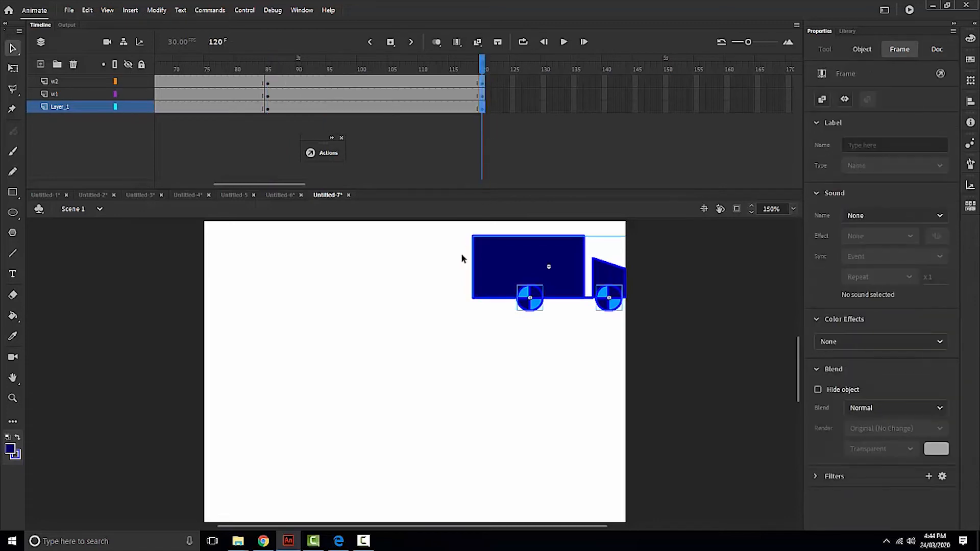
{"action": "left_click_drag", "start_coordinate": [513, 274], "coordinate": [247, 278]}
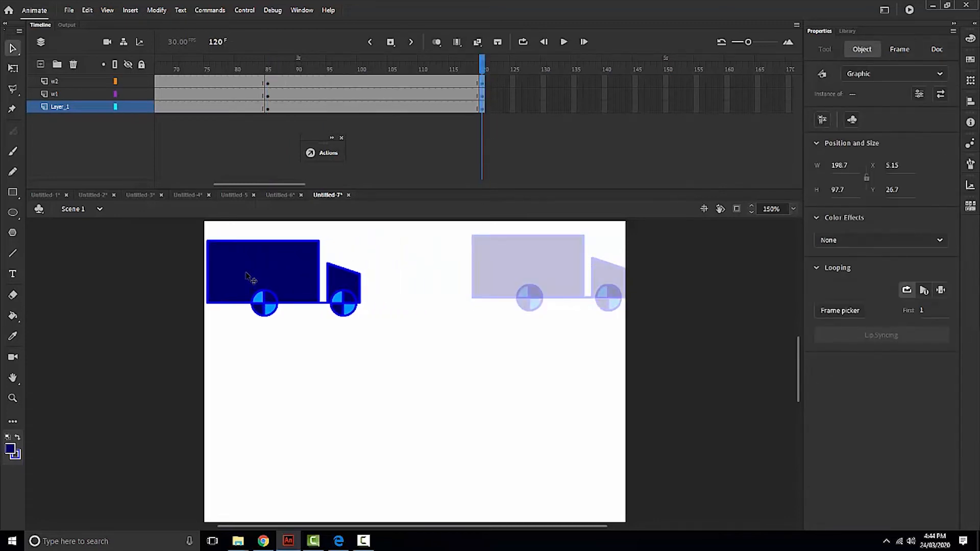
{"action": "left_click", "coordinate": [438, 374]}
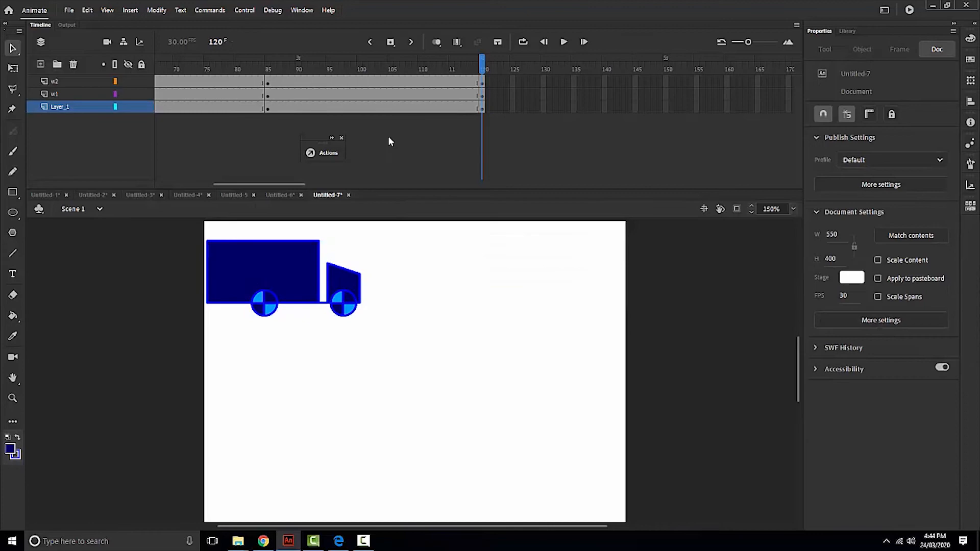
- Create classic tweens between frames 85 and 120 on Layer_1, w1 and w2
{"action": "right_click", "coordinate": [388, 108]}
{"action": "left_click", "coordinate": [401, 112]}
{"action": "right_click", "coordinate": [400, 98]}
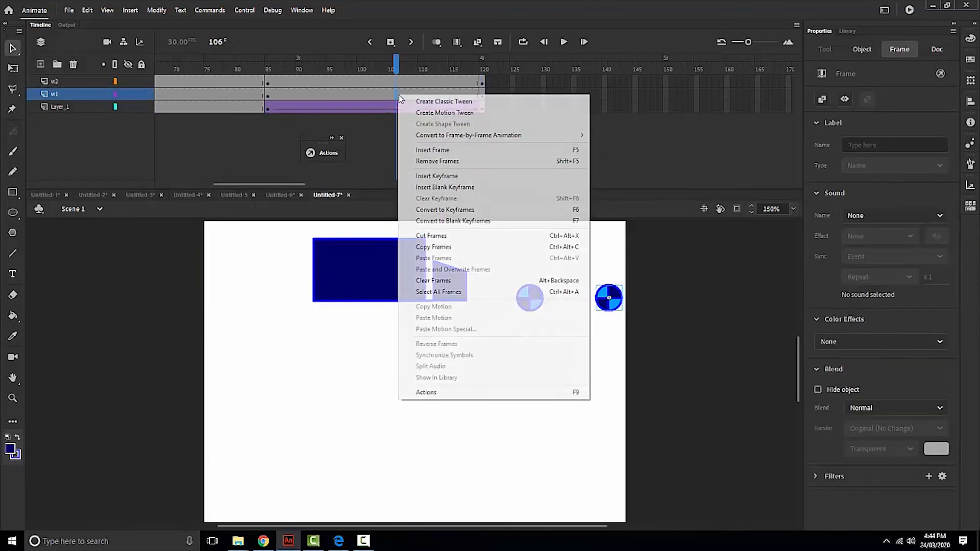
{"action": "left_click", "coordinate": [401, 101]}
{"action": "right_click", "coordinate": [400, 83]}
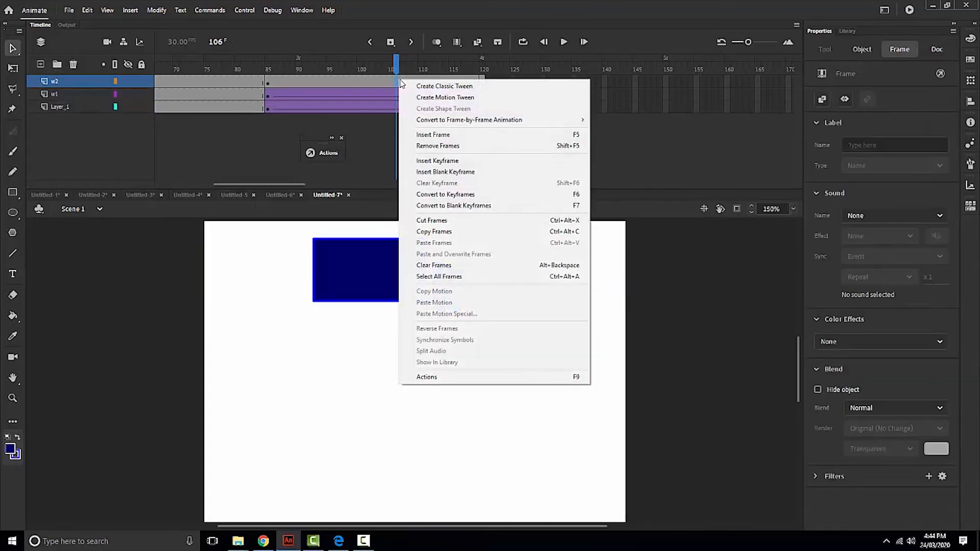
{"action": "left_click", "coordinate": [414, 86]}
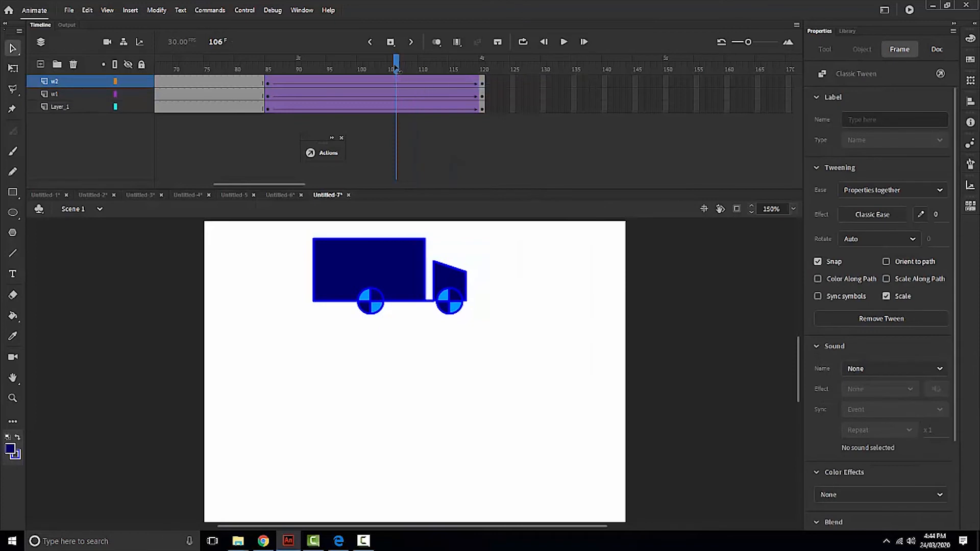
- Scrub back to frame 75 and play the truck's return trip to frame 120
{"action": "left_click_drag", "start_coordinate": [397, 66], "coordinate": [280, 67]}
{"action": "left_click", "coordinate": [225, 93]}
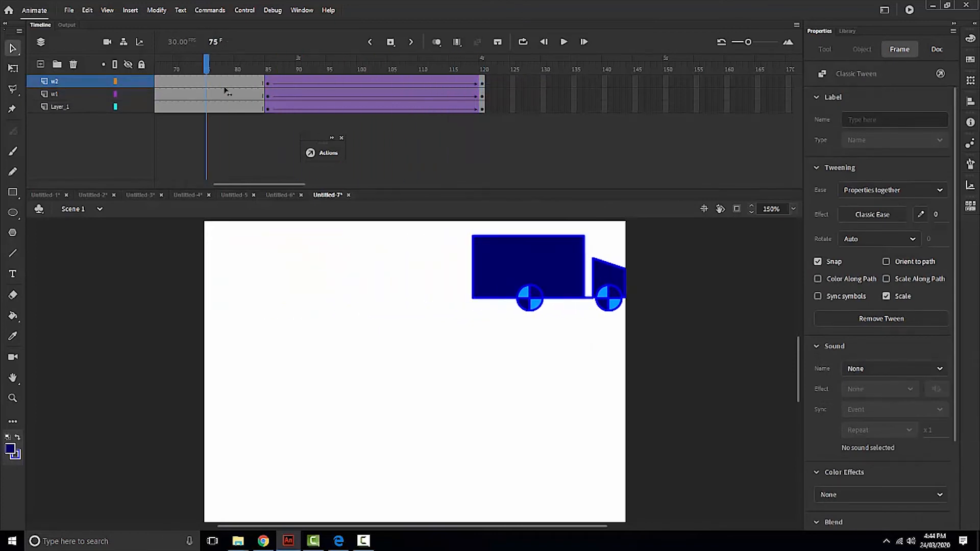
{"action": "key", "text": "Return"}
{"action": "left_click", "coordinate": [391, 119]}
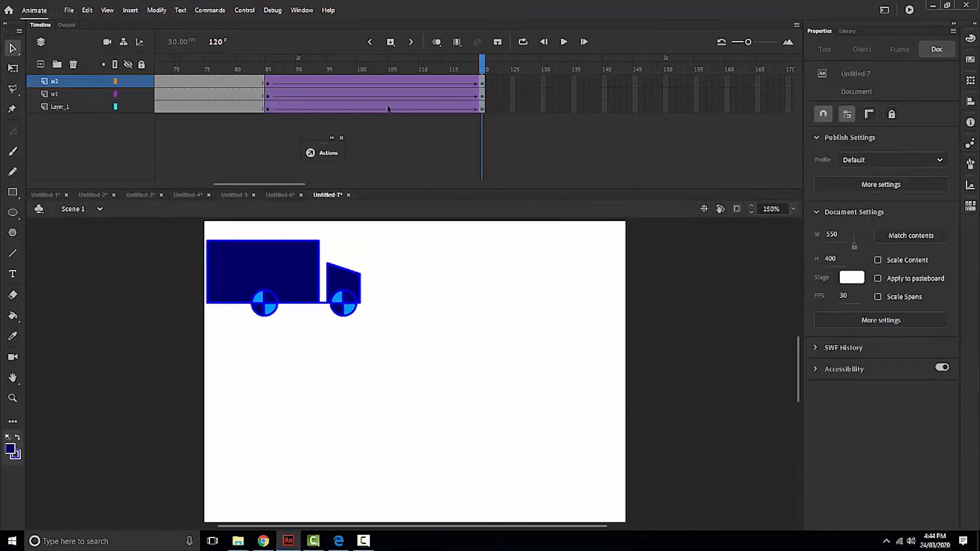
- Set the return classic tweens between frames 85 and 120 on layers w1 and w2 to rotate counter clockwise once
{"action": "left_click", "coordinate": [384, 96]}
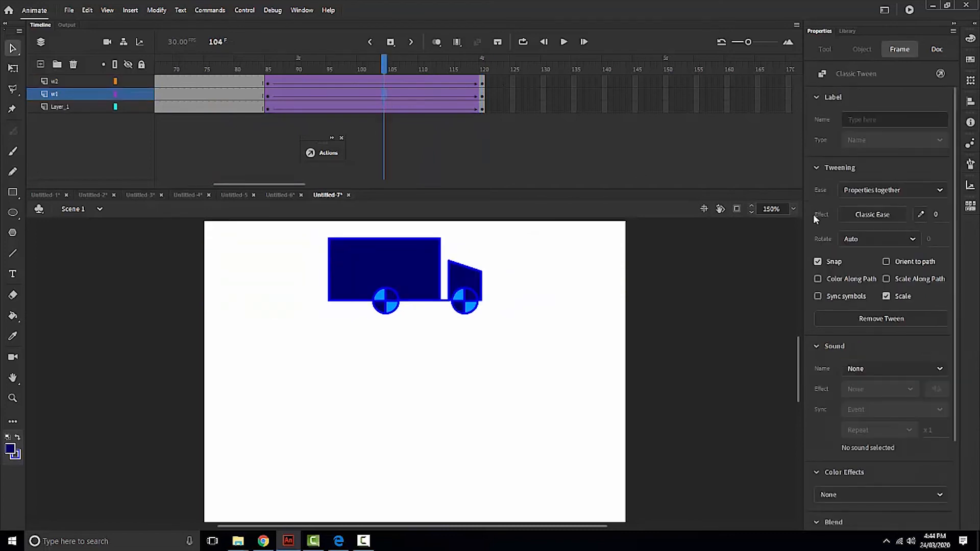
{"action": "left_click", "coordinate": [869, 241]}
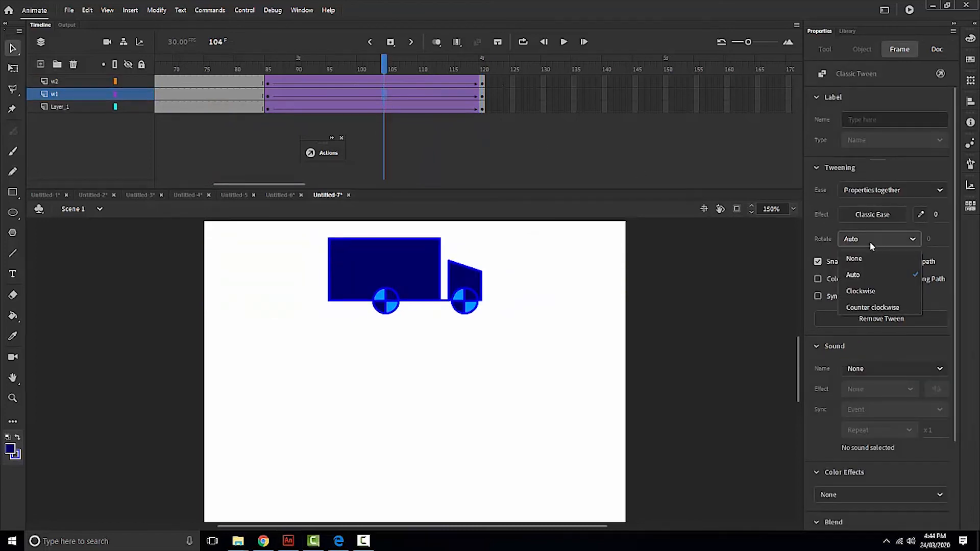
{"action": "left_click", "coordinate": [887, 308]}
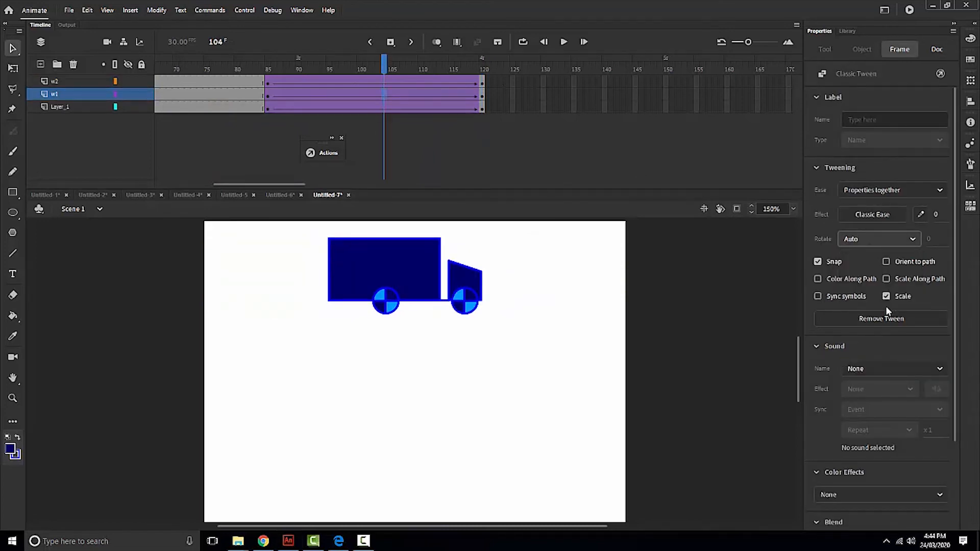
{"action": "left_click", "coordinate": [399, 82]}
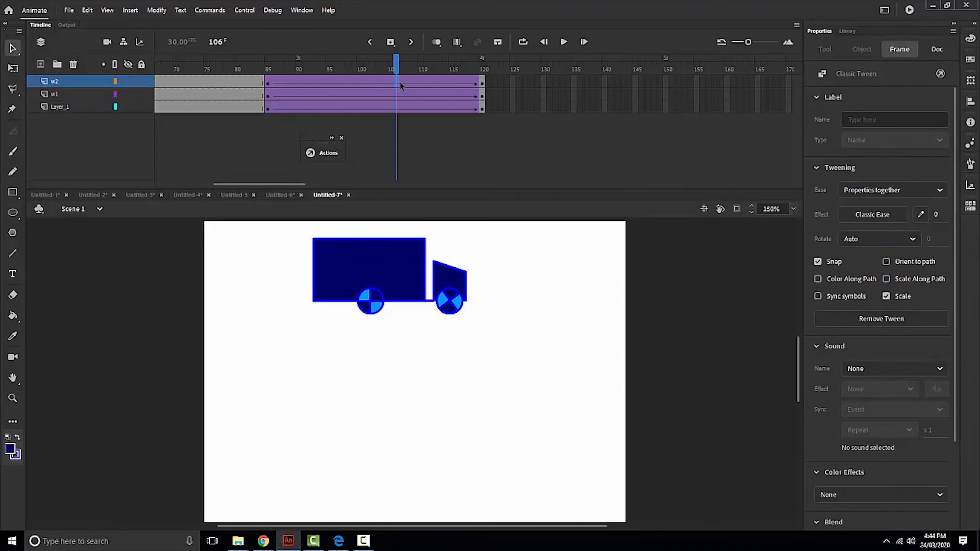
{"action": "left_click", "coordinate": [899, 241]}
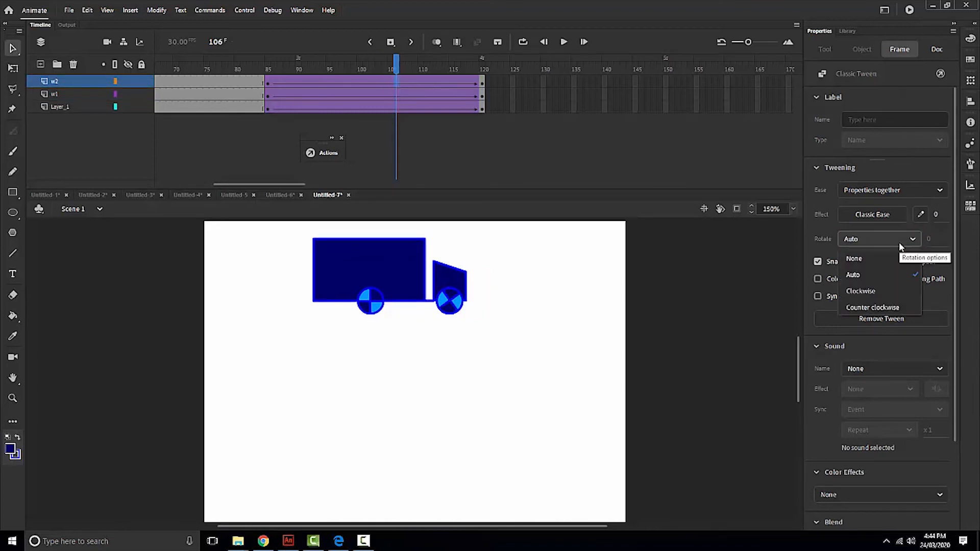
{"action": "left_click", "coordinate": [901, 308]}
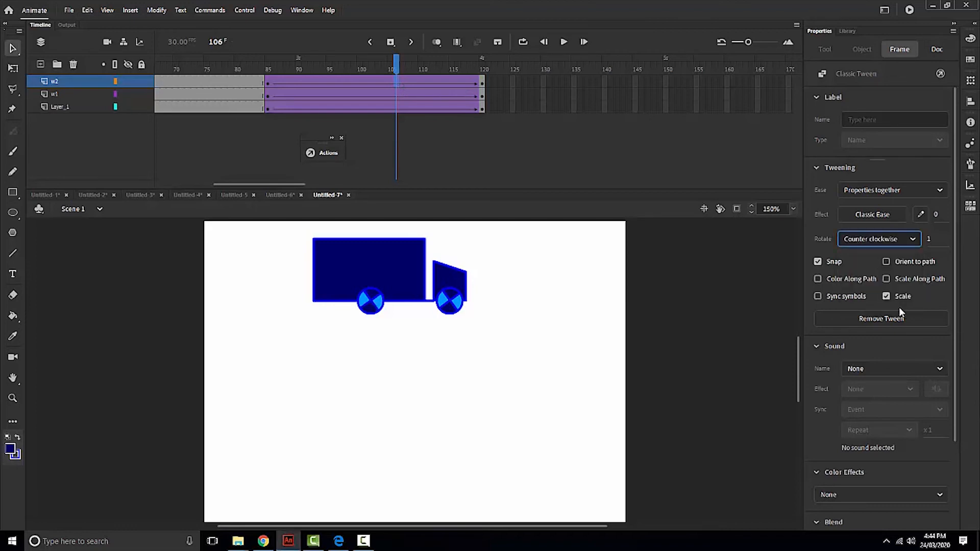
- Play and scrub the whole timeline, test the movie, and close its preview window
{"action": "key", "text": "Return"}
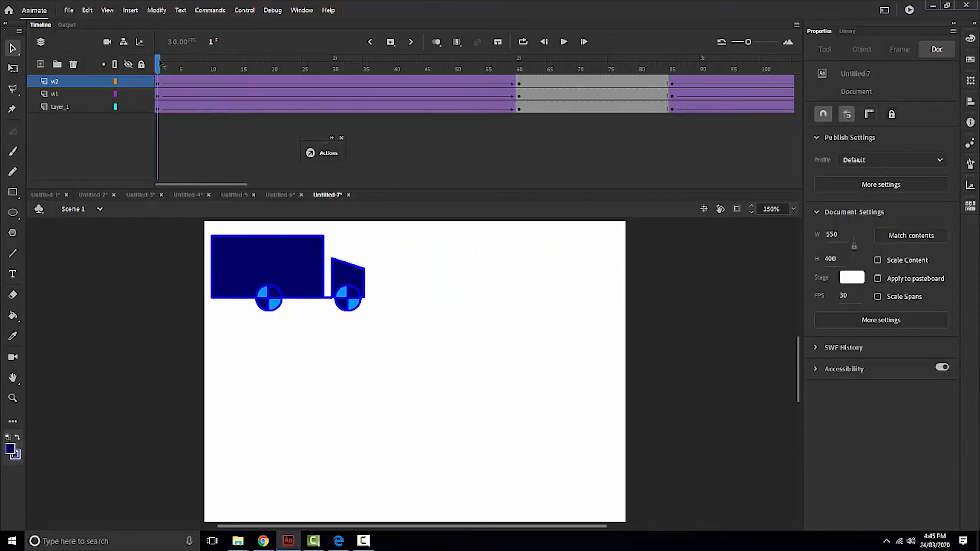
{"action": "left_click_drag", "start_coordinate": [158, 58], "coordinate": [646, 90]}
{"action": "left_click_drag", "start_coordinate": [671, 91], "coordinate": [778, 96]}
{"action": "key", "text": "Return"}
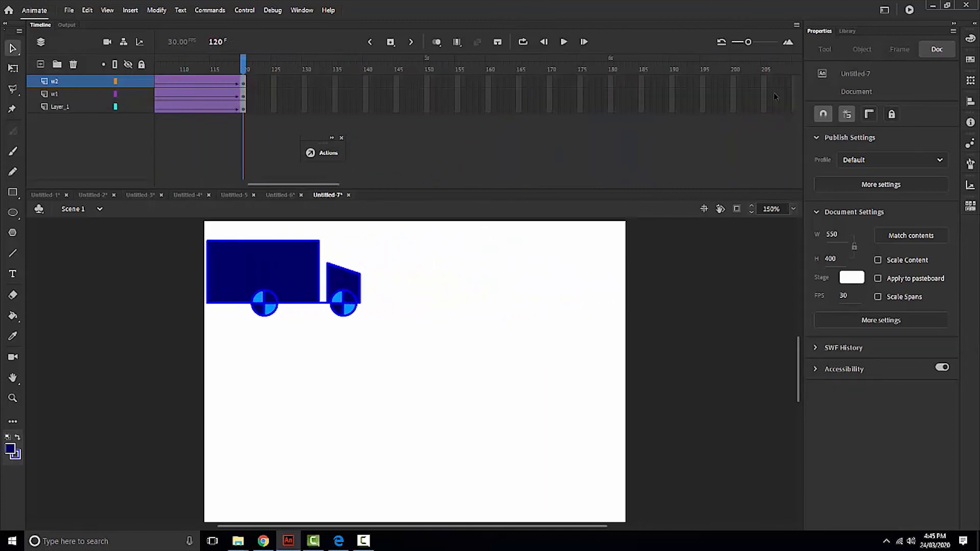
{"action": "key", "text": "ctrl+Return"}
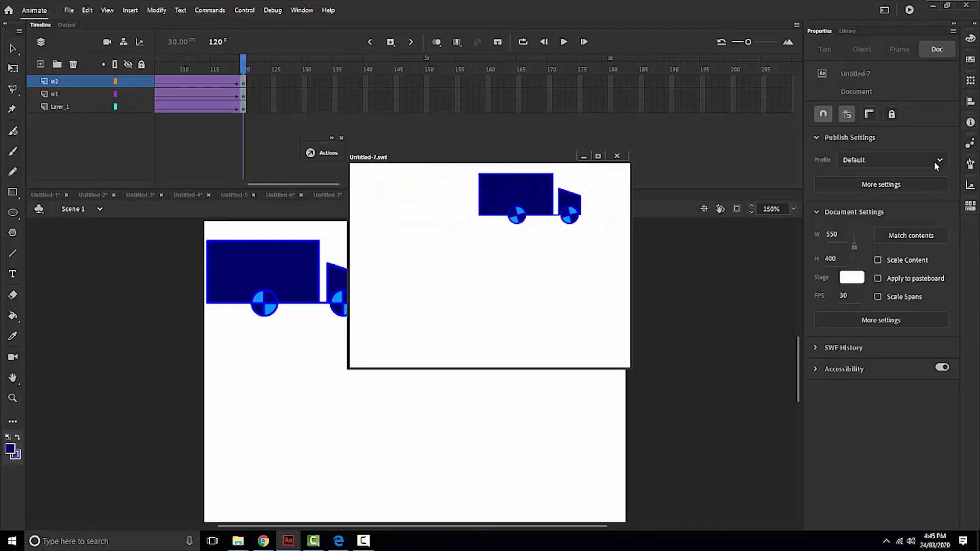
{"action": "left_click", "coordinate": [617, 155]}
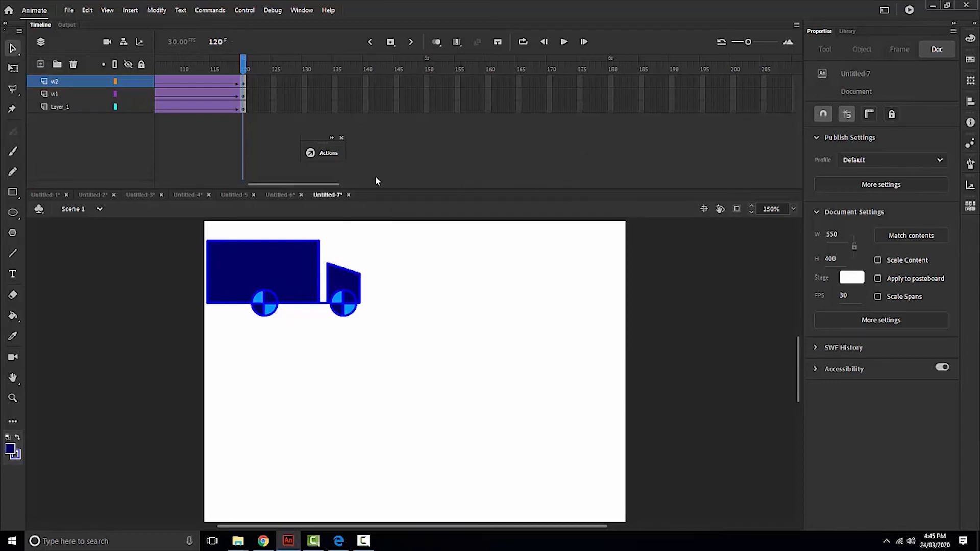
- Return to frame 1, show the rulers and place a horizontal guide touching the bottom of the truck's wheels
{"action": "left_click_drag", "start_coordinate": [294, 181], "coordinate": [116, 183]}
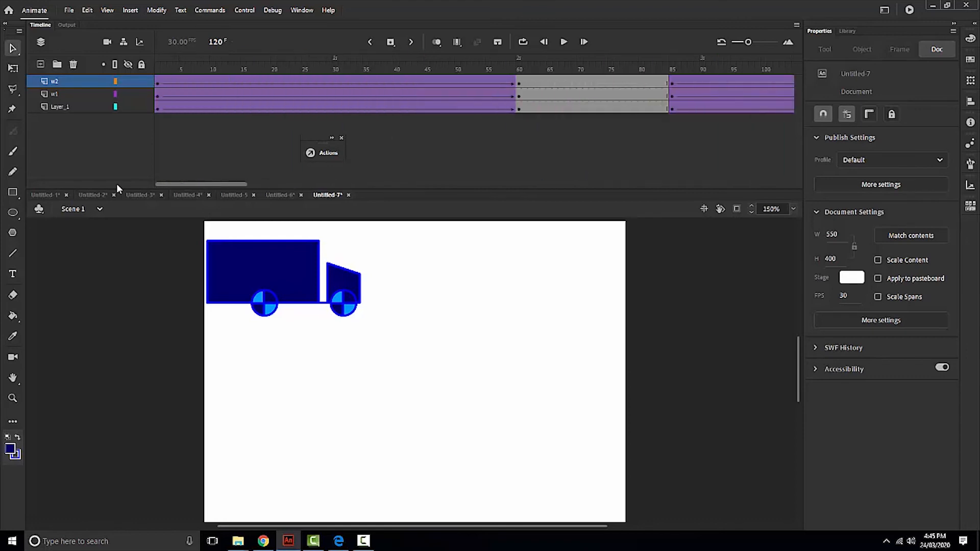
{"action": "left_click_drag", "start_coordinate": [191, 76], "coordinate": [82, 65]}
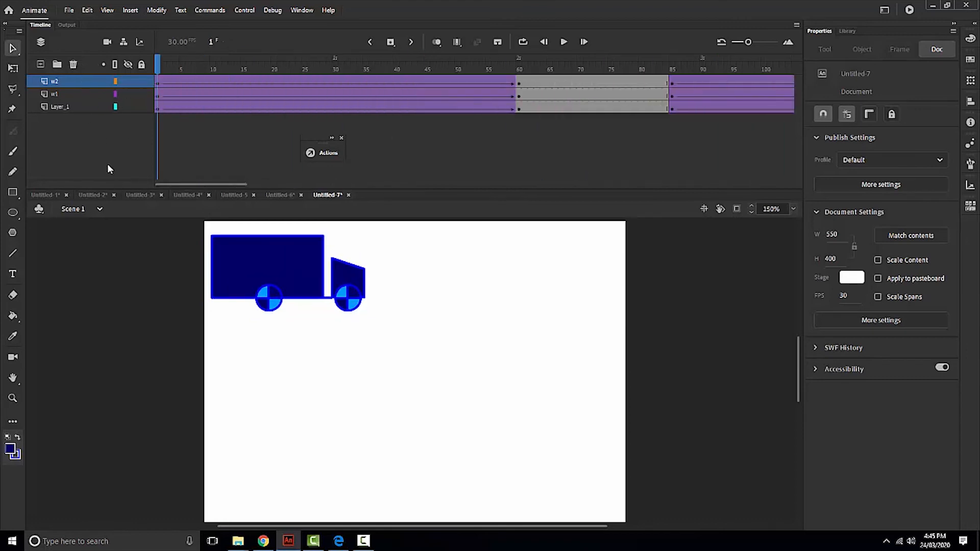
{"action": "key", "text": "ctrl+alt+shift+r"}
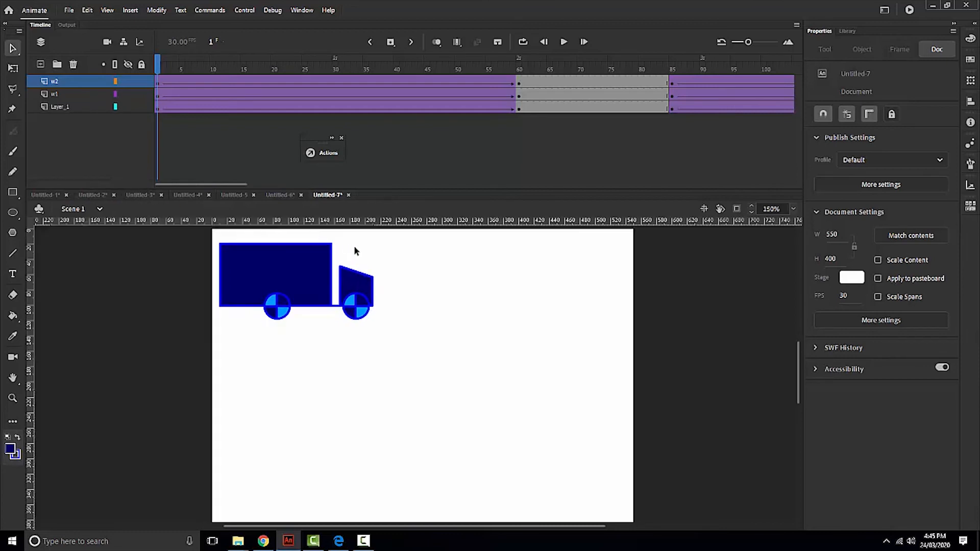
{"action": "left_click_drag", "start_coordinate": [389, 228], "coordinate": [352, 320]}
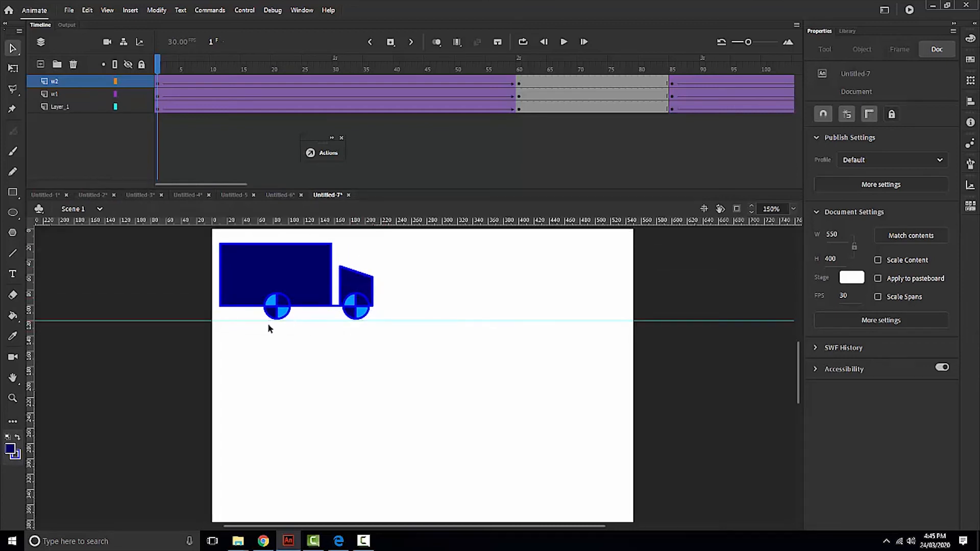
{"action": "left_click", "coordinate": [12, 398]}
{"action": "left_click_drag", "start_coordinate": [236, 269], "coordinate": [376, 373]}
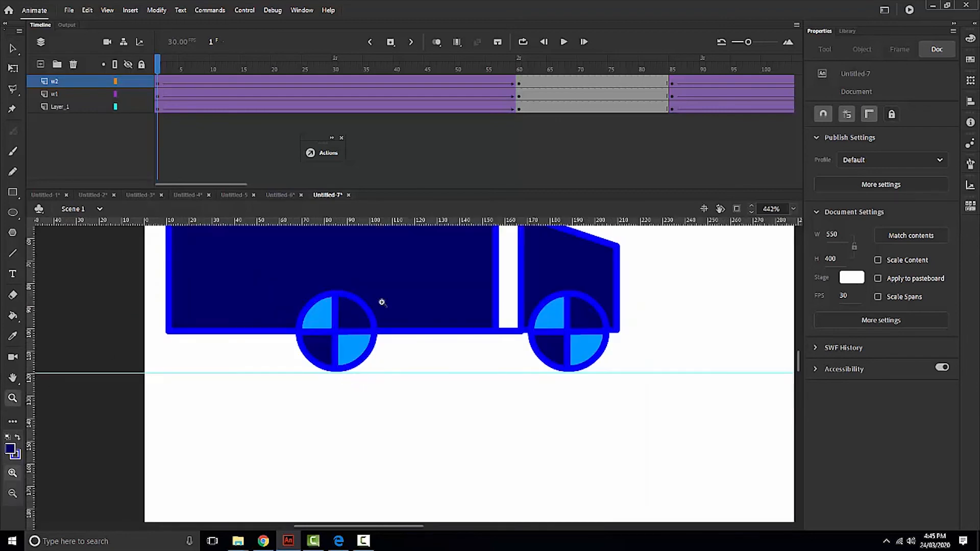
- Select the whole truck at frame 120 and move it up towards the guide, to about Y 21.4
{"action": "left_click_drag", "start_coordinate": [544, 60], "coordinate": [619, 87]}
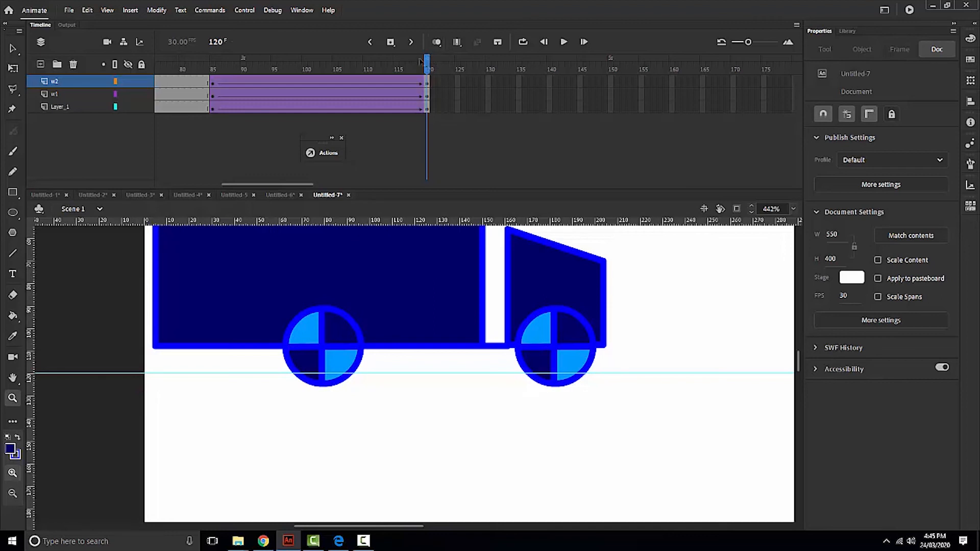
{"action": "left_click", "coordinate": [140, 335], "text": "alt"}
{"action": "left_click", "coordinate": [215, 350], "text": "alt"}
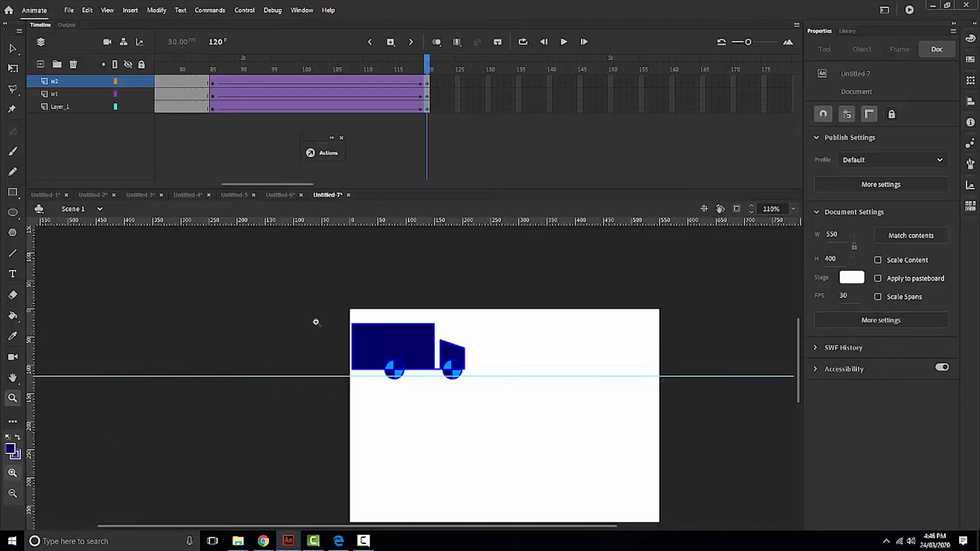
{"action": "left_click", "coordinate": [13, 48]}
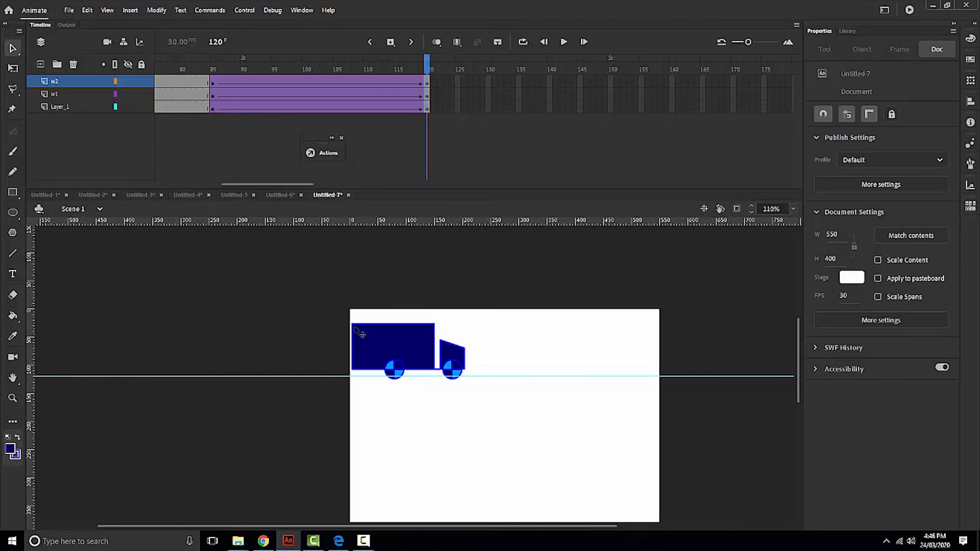
{"action": "left_click_drag", "start_coordinate": [321, 306], "coordinate": [493, 424]}
{"action": "key", "text": "z"}
{"action": "left_click_drag", "start_coordinate": [310, 302], "coordinate": [435, 406]}
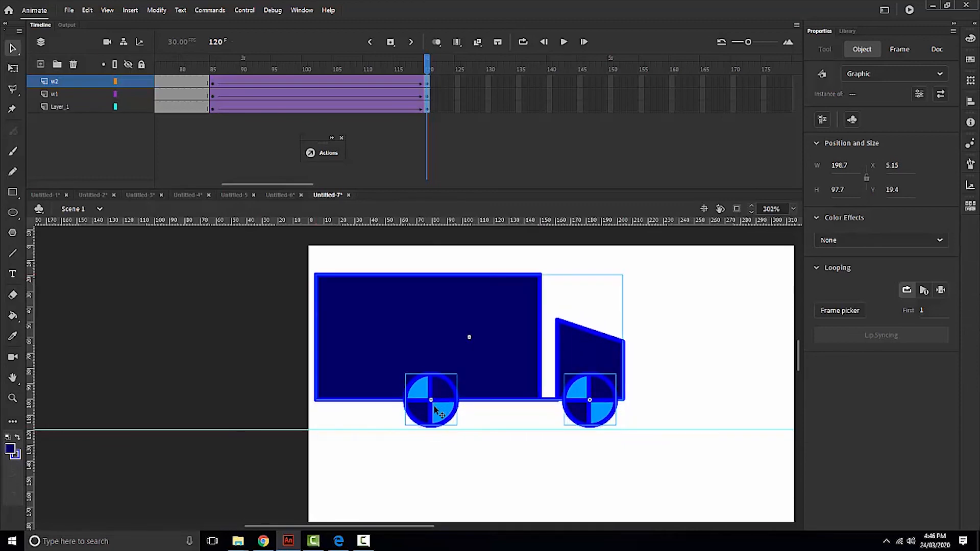
{"action": "key", "text": "ctrl+z"}
{"action": "left_click", "coordinate": [440, 490]}
- Nudge the whole truck at frame 120 to about Y 20.7 so its wheels rest on the guide
{"action": "key", "text": "z"}
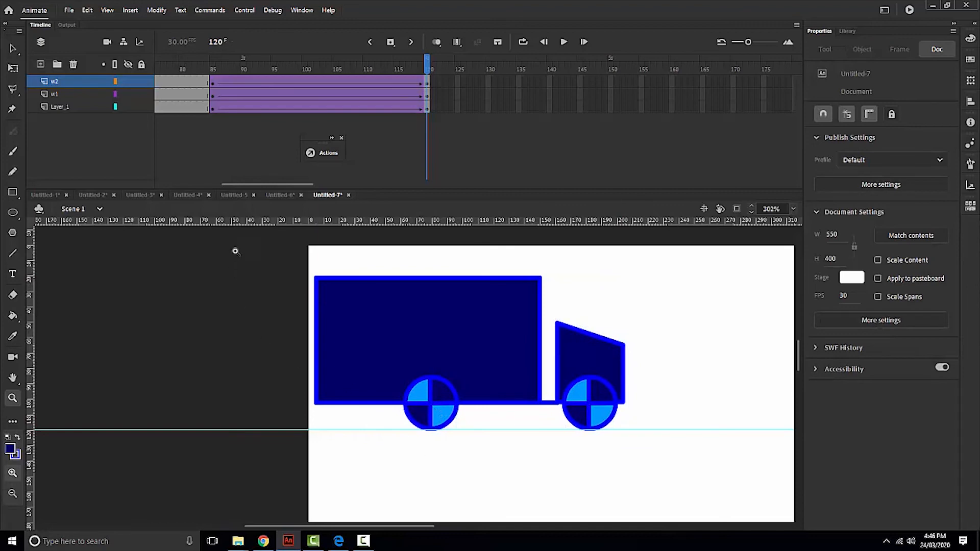
{"action": "left_click_drag", "start_coordinate": [248, 257], "coordinate": [669, 473]}
{"action": "key", "text": "v"}
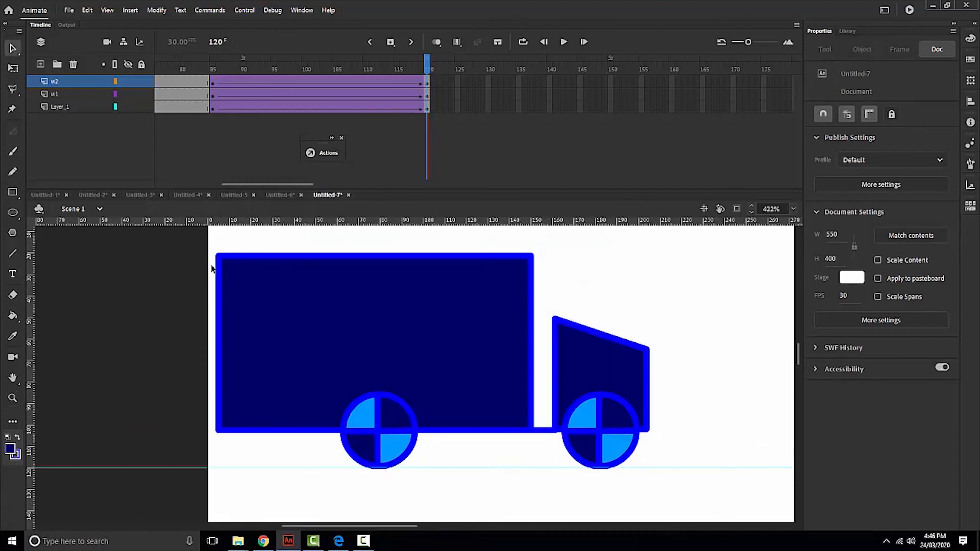
{"action": "left_click_drag", "start_coordinate": [213, 235], "coordinate": [704, 499]}
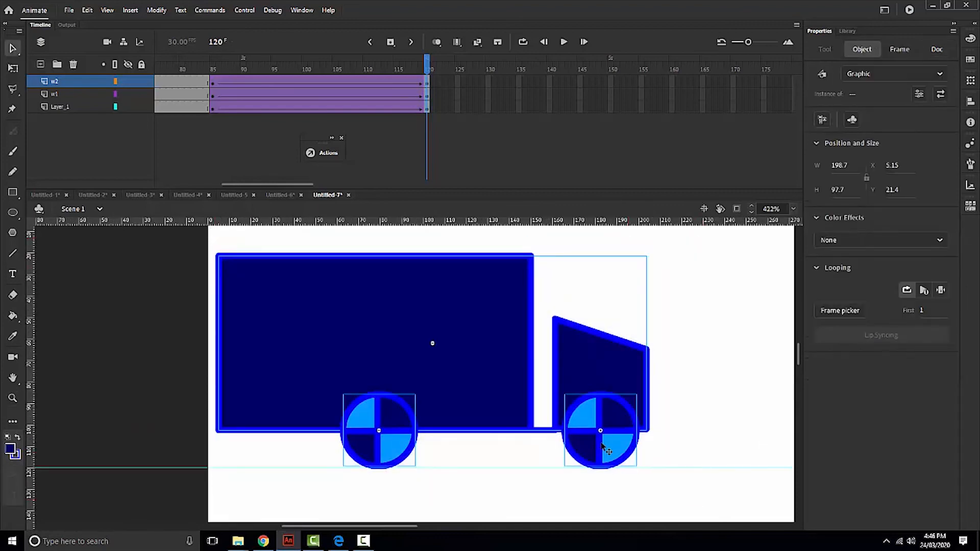
{"action": "key", "text": "Up"}
{"action": "key", "text": "Up"}
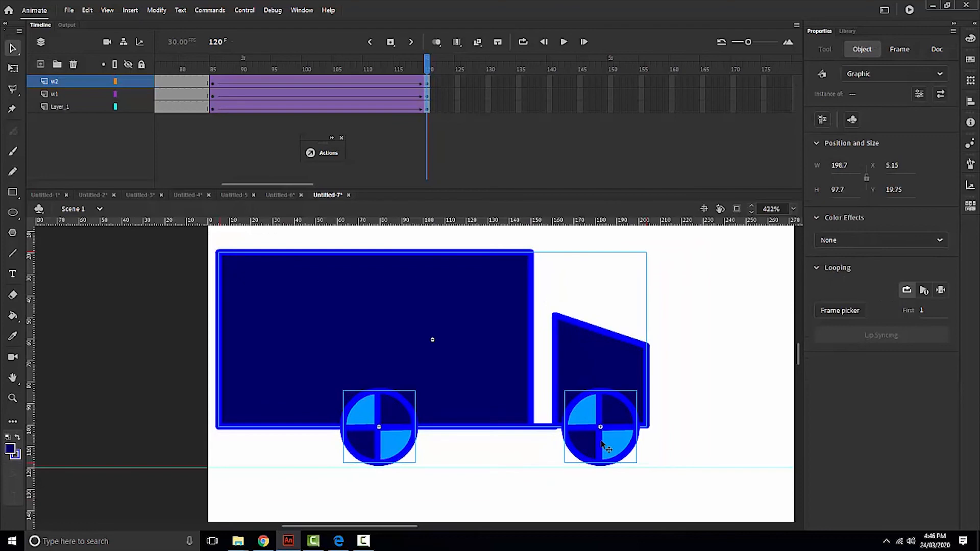
{"action": "key", "text": "Down"}
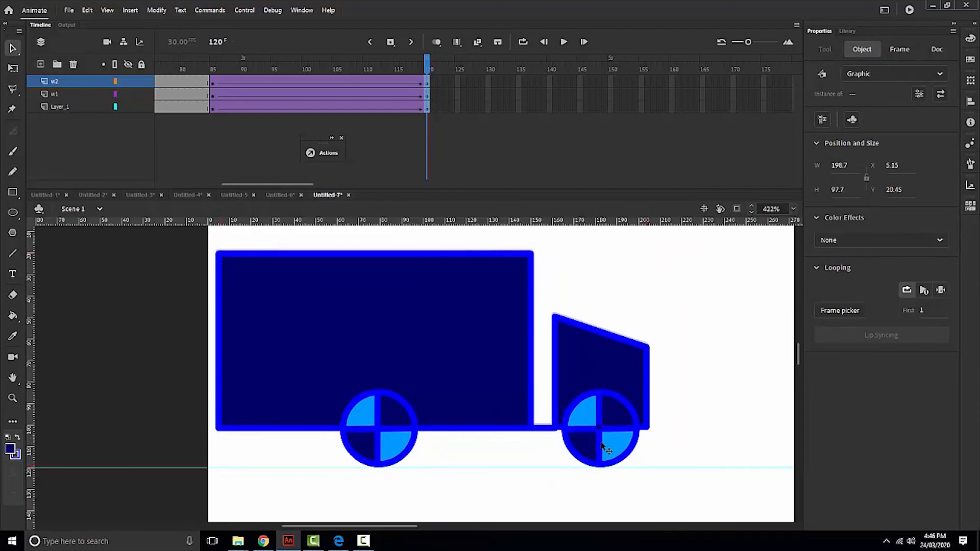
{"action": "left_click", "coordinate": [185, 334]}
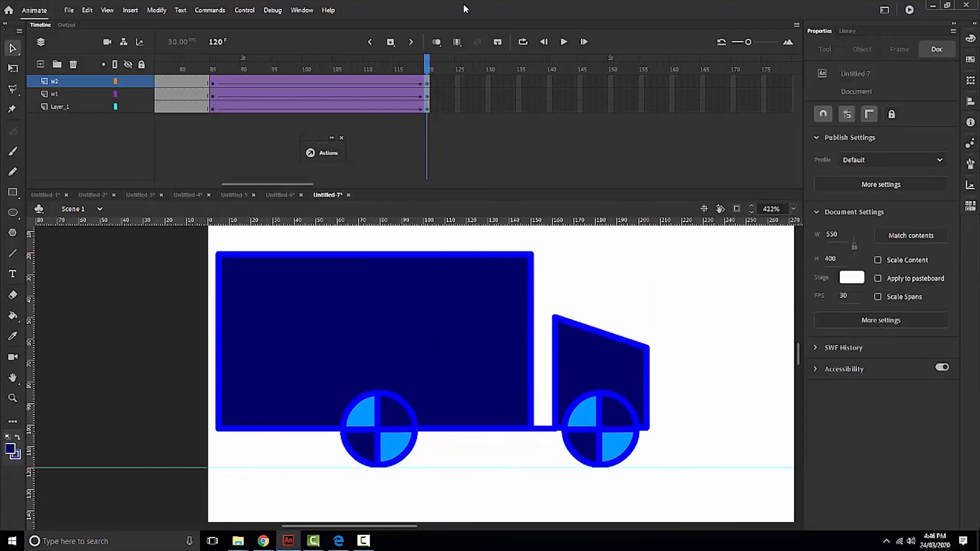
- Play the timeline with the full stage in view, test the movie, and close the preview
{"action": "key", "text": "Return"}
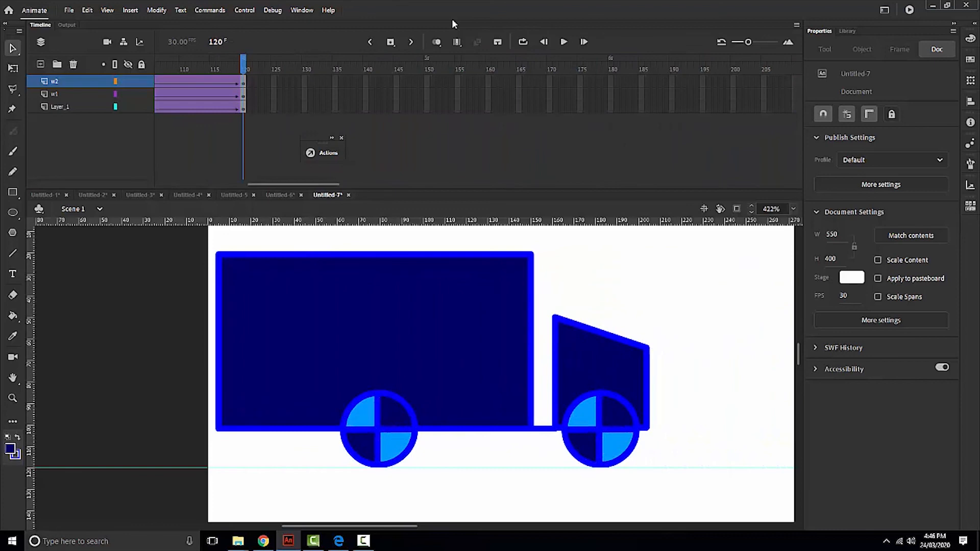
{"action": "key", "text": "ctrl+2"}
{"action": "key", "text": "Return"}
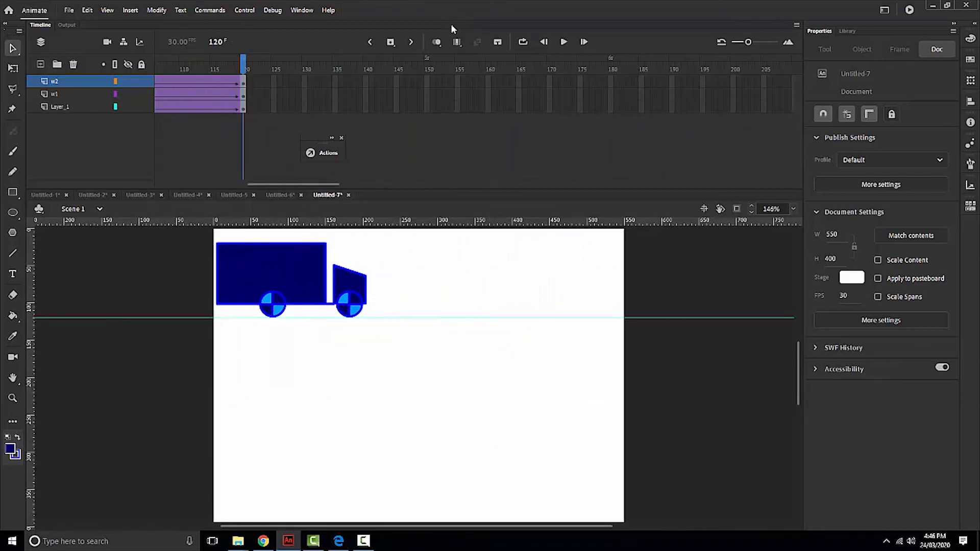
{"action": "key", "text": "ctrl+Return"}
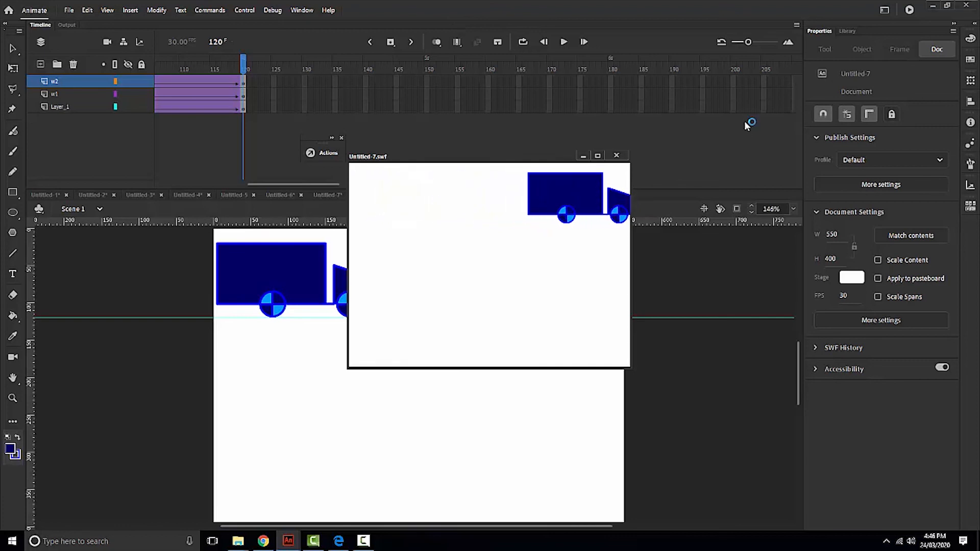
{"action": "left_click", "coordinate": [576, 154]}
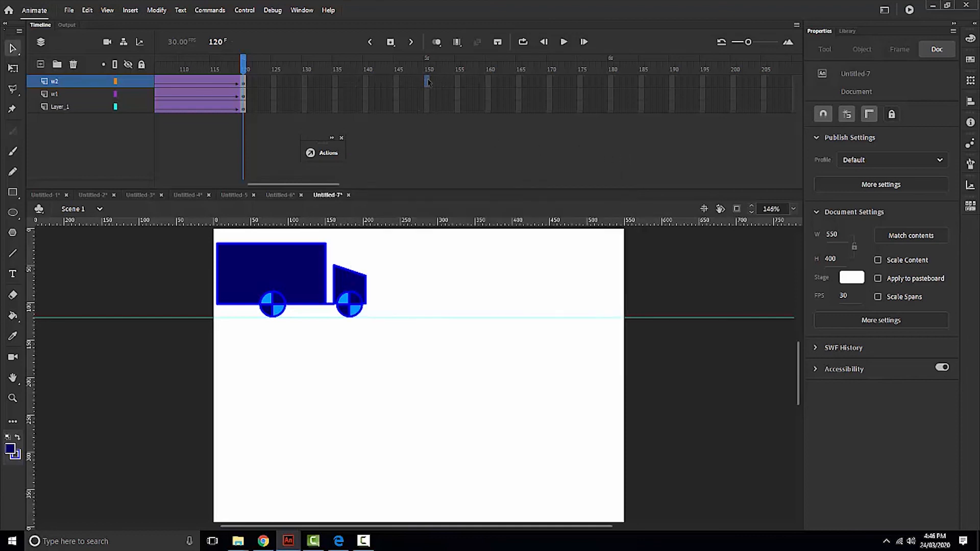
- Extend layers w2, w1 and Layer_1 with frames up to frame 150, test the movie and close the preview
{"action": "left_click", "coordinate": [425, 112]}
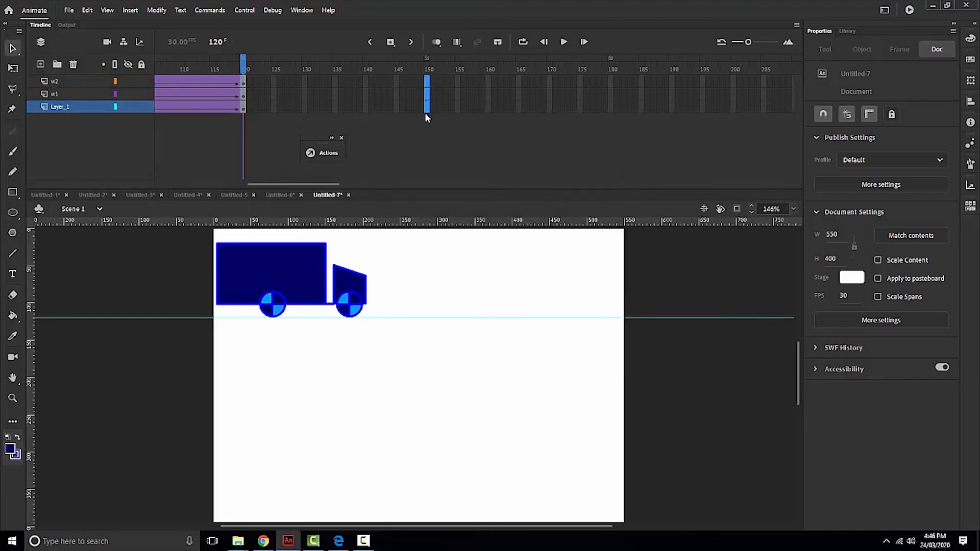
{"action": "key", "text": "F5"}
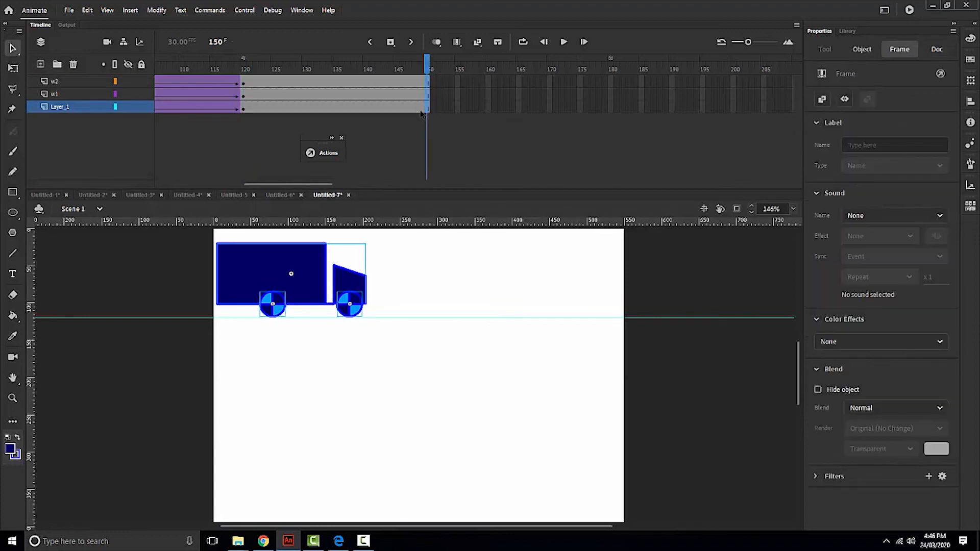
{"action": "key", "text": "ctrl+Return"}
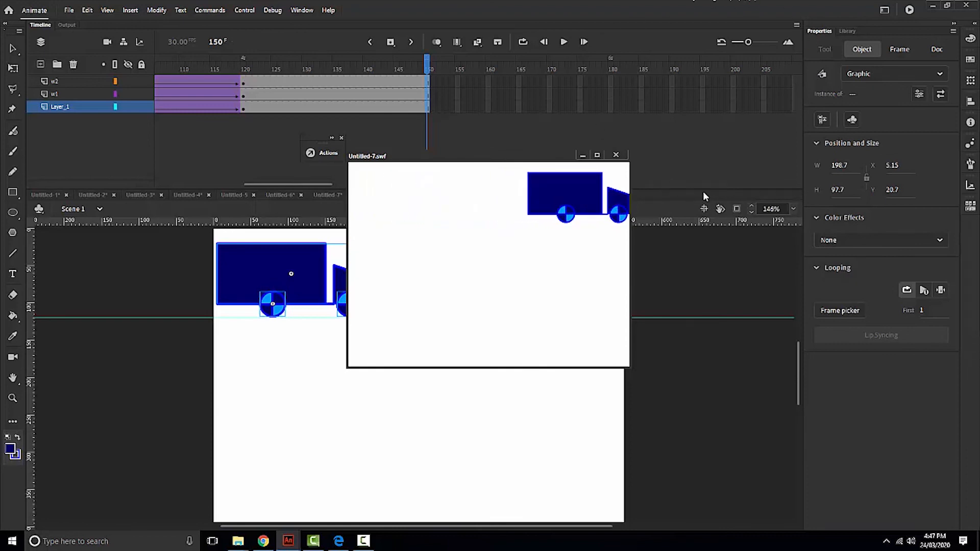
{"action": "left_click", "coordinate": [617, 154]}
{"action": "key", "text": "alt+Tab"}
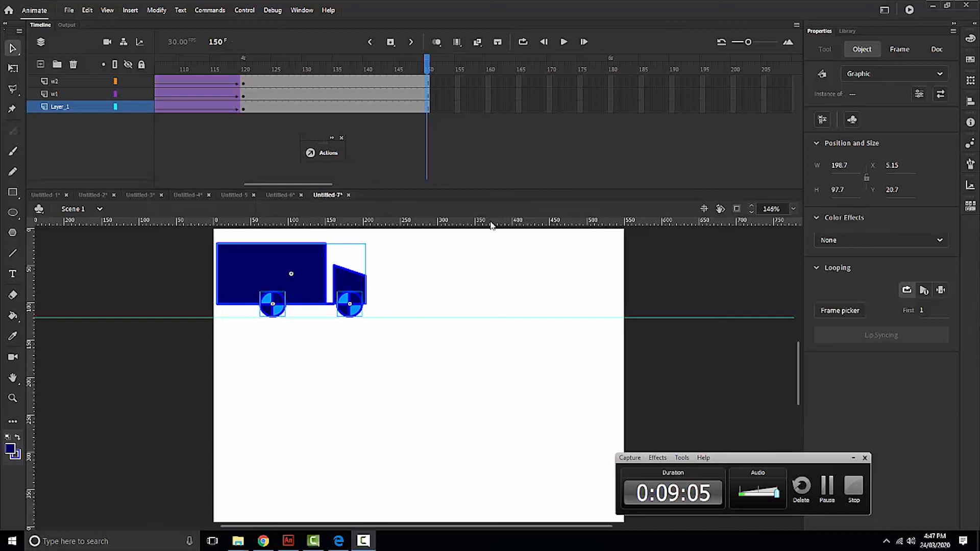
{"action": "left_click", "coordinate": [855, 491]}
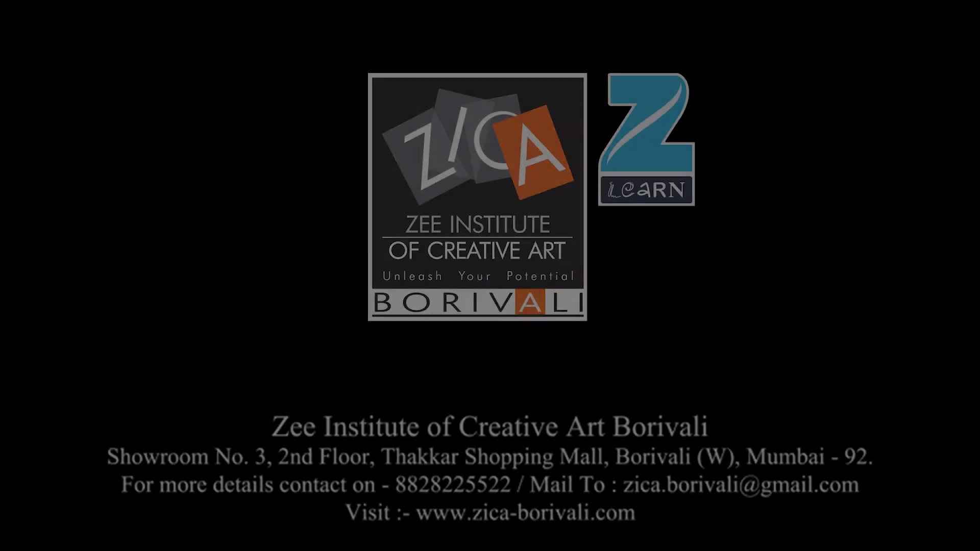